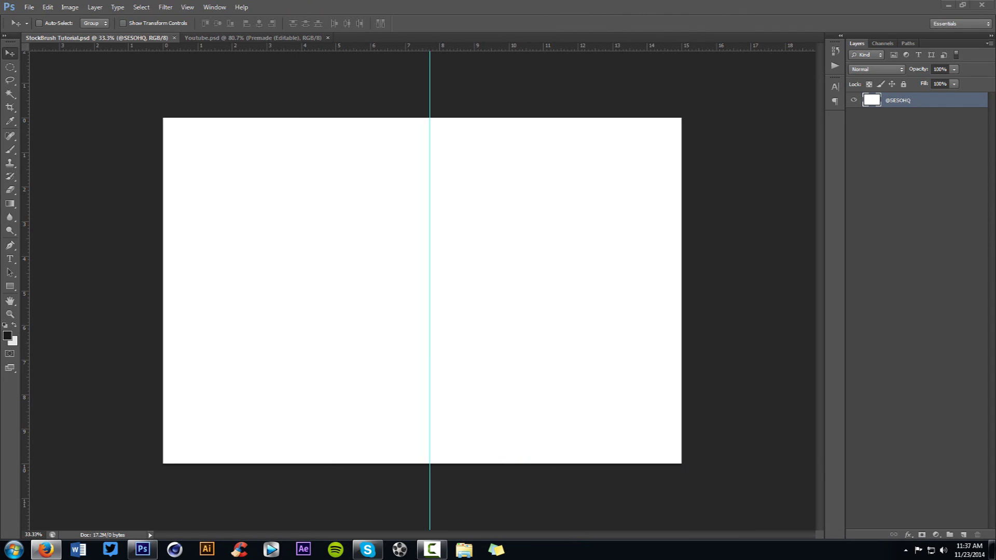
- Switch to the Youtube.psd document, collapse the Premade (Editable) group and select the group that contains it
{"action": "left_click", "coordinate": [239, 38]}
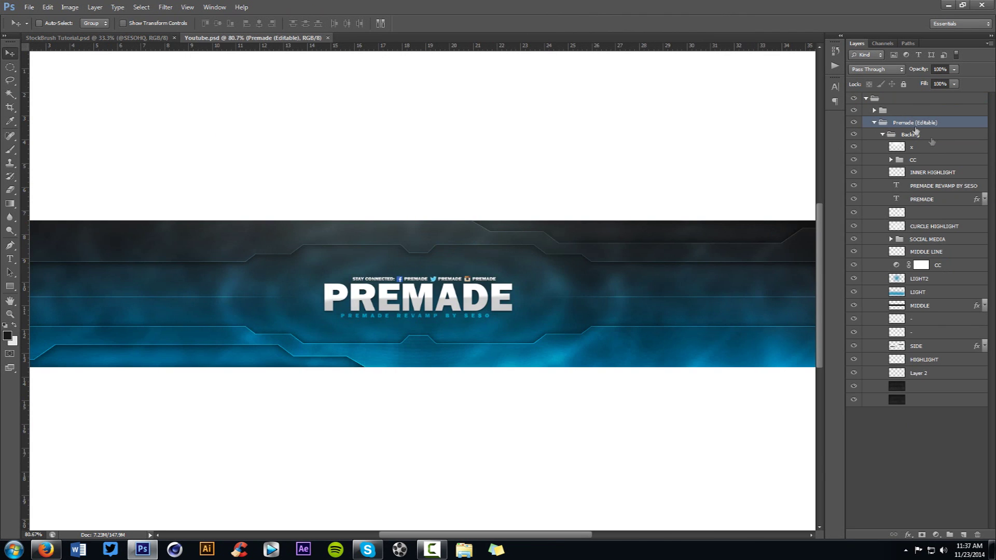
{"action": "left_click", "coordinate": [874, 123]}
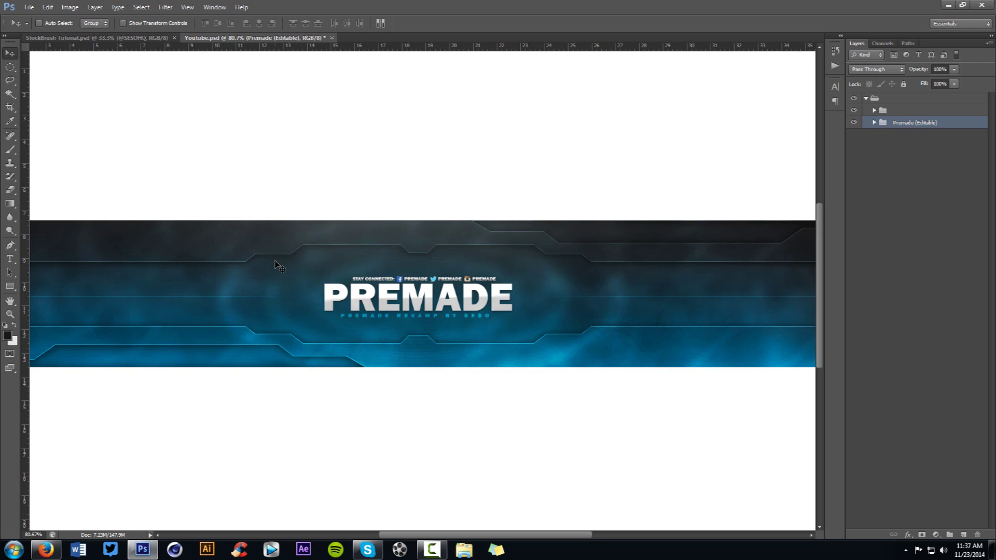
{"action": "left_click", "coordinate": [906, 99]}
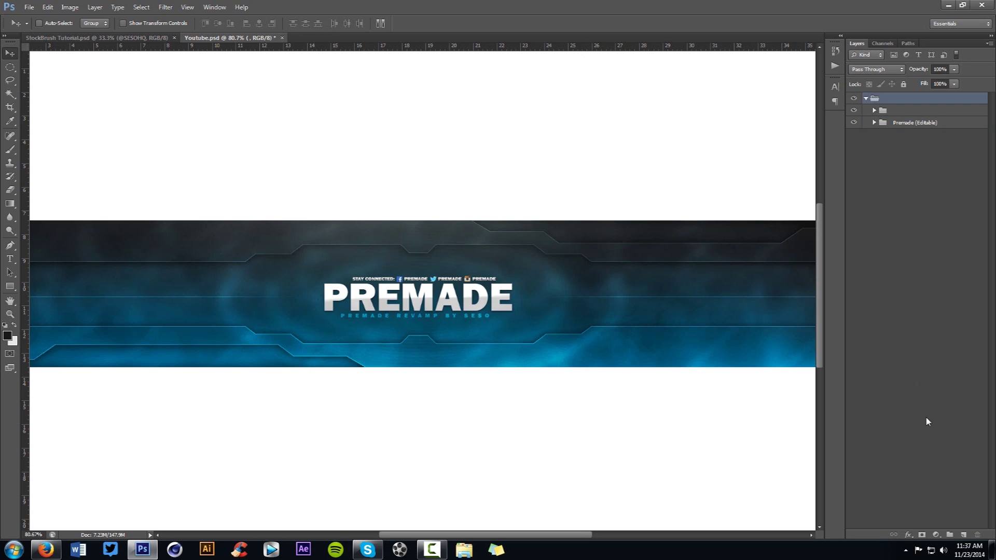
- Try the 1037-pixel ring brush on a new layer above the banner, and delete that layer
{"action": "left_click", "coordinate": [963, 534]}
{"action": "key", "text": "b"}
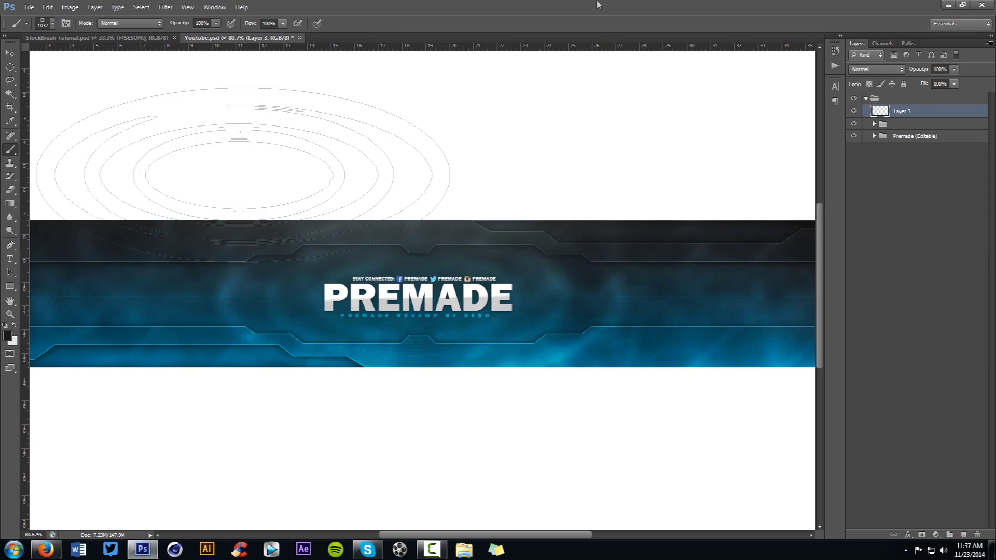
{"action": "left_click", "coordinate": [432, 122]}
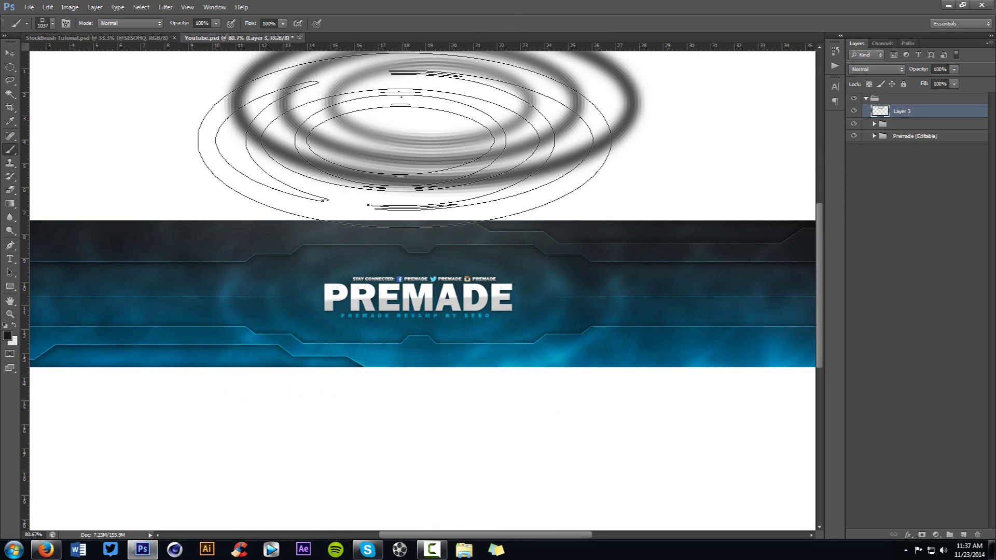
{"action": "key", "text": "Delete"}
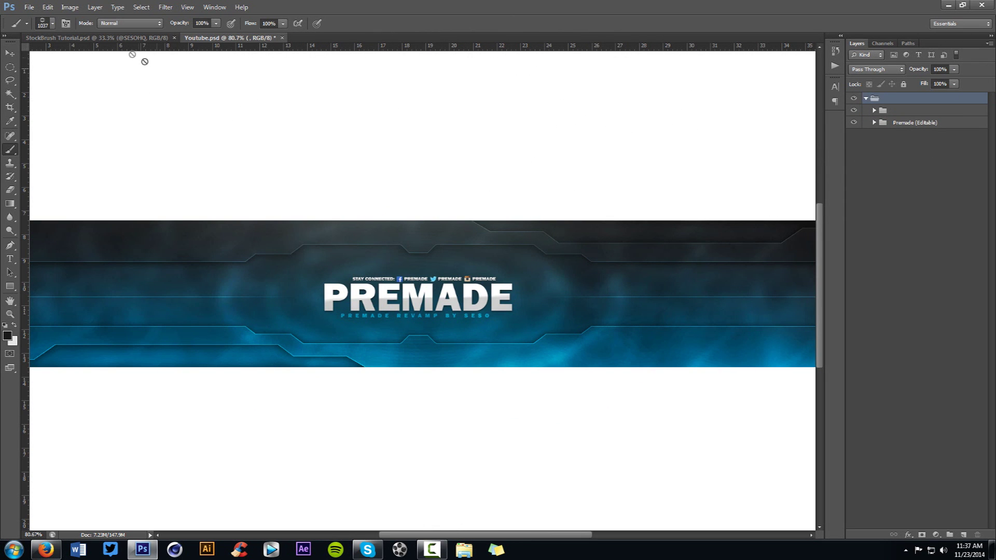
- In StockBrush Tutorial.psd, sketch a trial zigzag path with the Pen tool, ending in a curved segment, and delete the path
{"action": "left_click", "coordinate": [106, 39]}
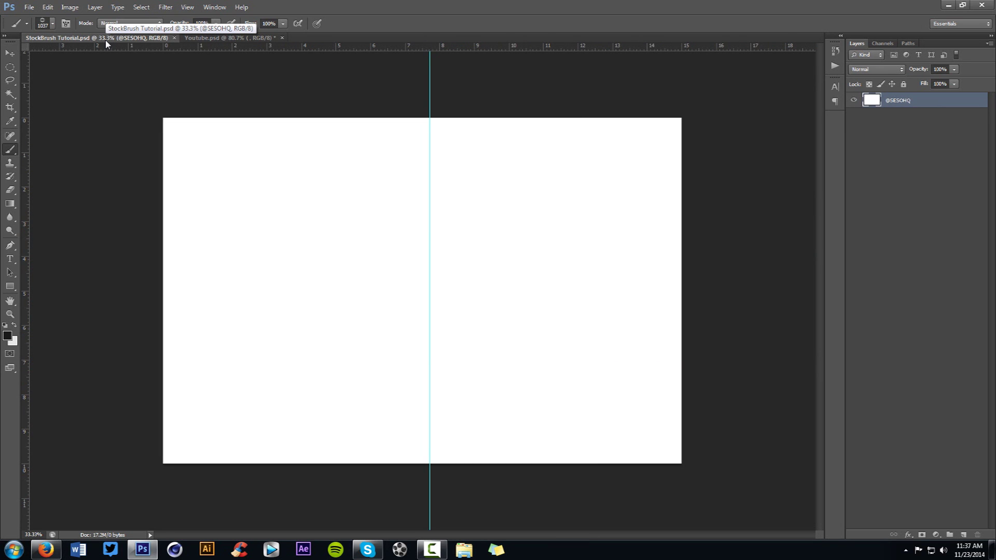
{"action": "key", "text": "p"}
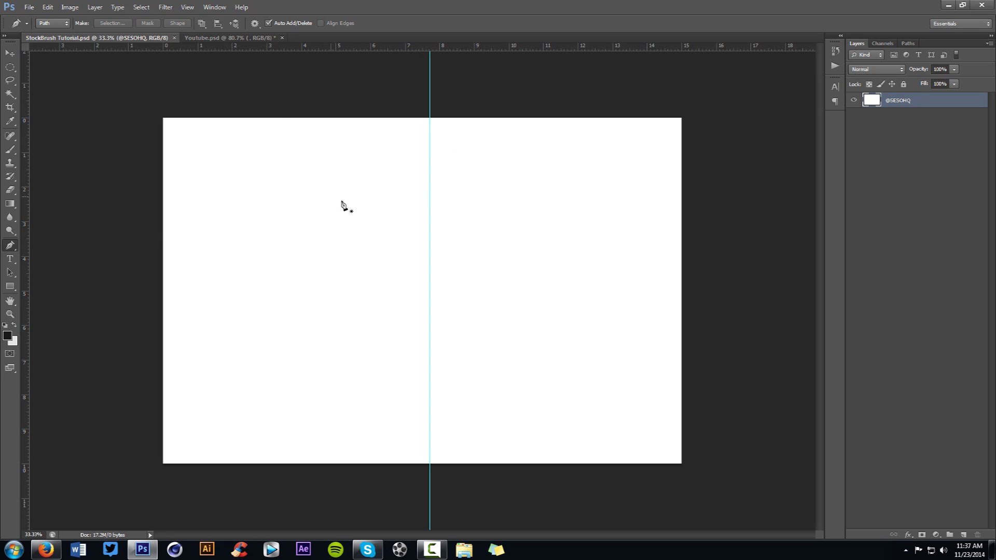
{"action": "left_click", "coordinate": [340, 242]}
{"action": "left_click", "coordinate": [380, 209]}
{"action": "left_click", "coordinate": [430, 233]}
{"action": "left_click", "coordinate": [507, 234]}
{"action": "left_click", "coordinate": [521, 292]}
{"action": "left_click", "coordinate": [579, 263]}
{"action": "left_click", "coordinate": [504, 196]}
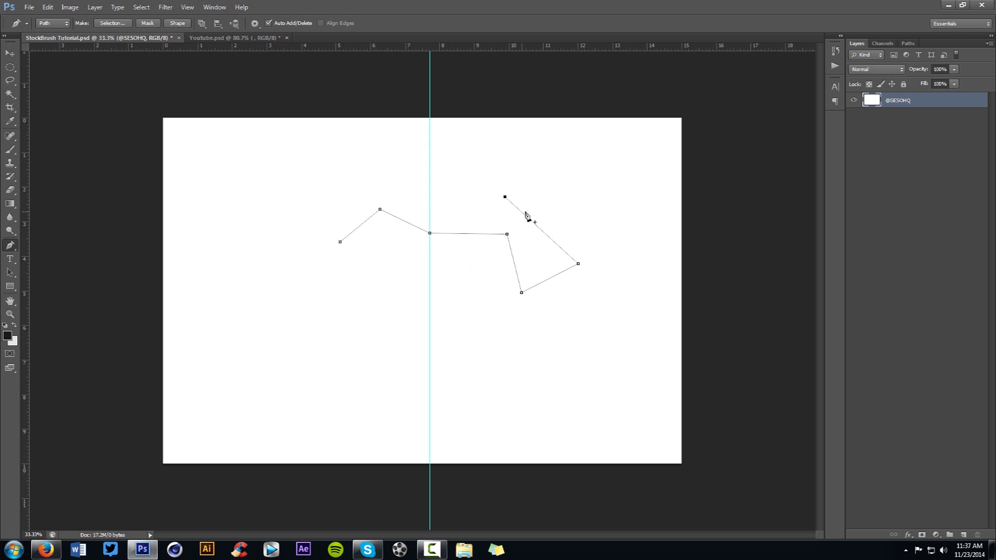
{"action": "left_click", "coordinate": [615, 234]}
{"action": "left_click_drag", "start_coordinate": [604, 317], "coordinate": [572, 344]}
{"action": "right_click", "coordinate": [613, 274]}
{"action": "left_click", "coordinate": [630, 291]}
- Try curved Pen segments from a starting point in the canvas's left half, and undo back to that starting point
{"action": "left_click", "coordinate": [332, 230]}
{"action": "left_click", "coordinate": [511, 229]}
{"action": "left_click_drag", "start_coordinate": [511, 229], "coordinate": [497, 341]}
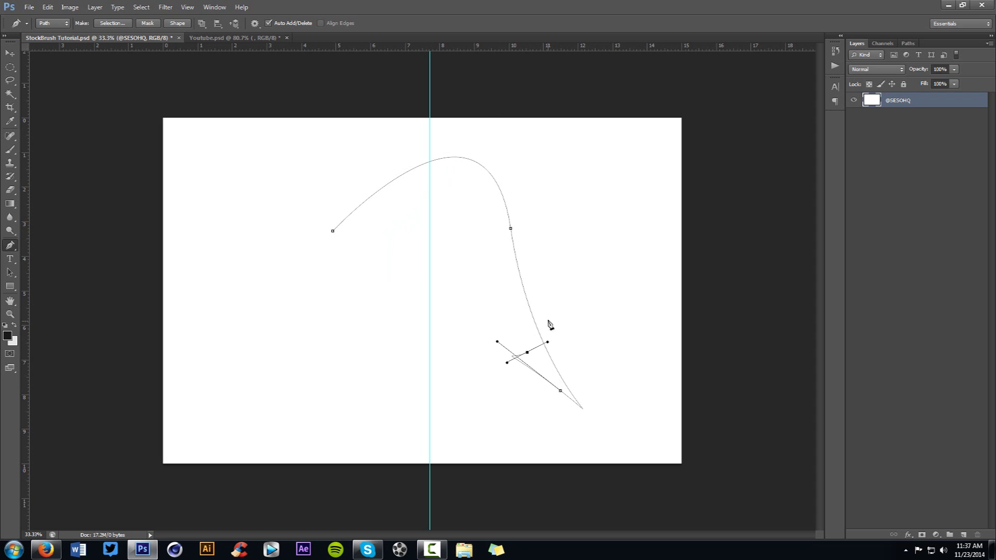
{"action": "left_click", "coordinate": [509, 227], "text": "ctrl"}
{"action": "key", "text": "ctrl+alt+z"}
{"action": "key", "text": "ctrl+alt+z"}
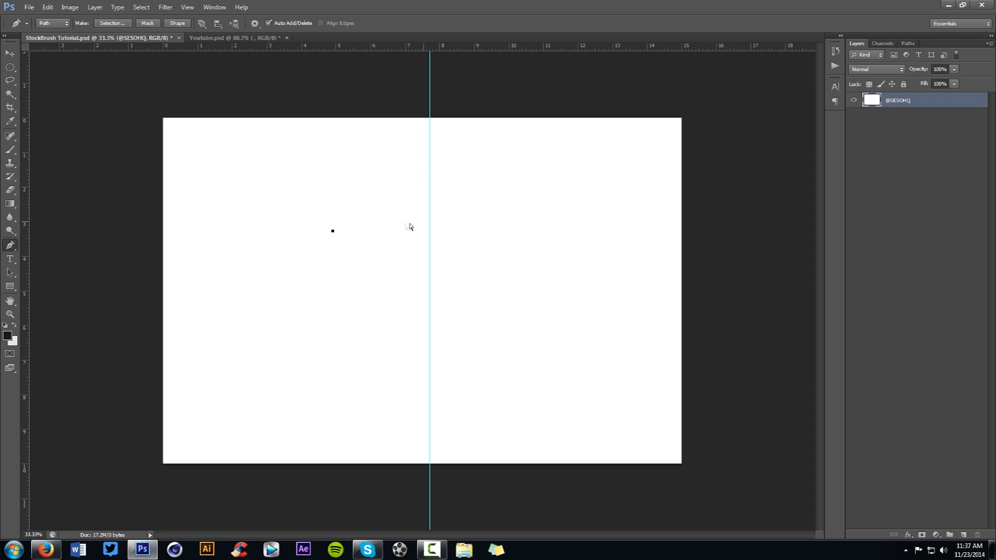
{"action": "left_click_drag", "start_coordinate": [515, 223], "coordinate": [561, 361]}
{"action": "key", "text": "ctrl+alt+z"}
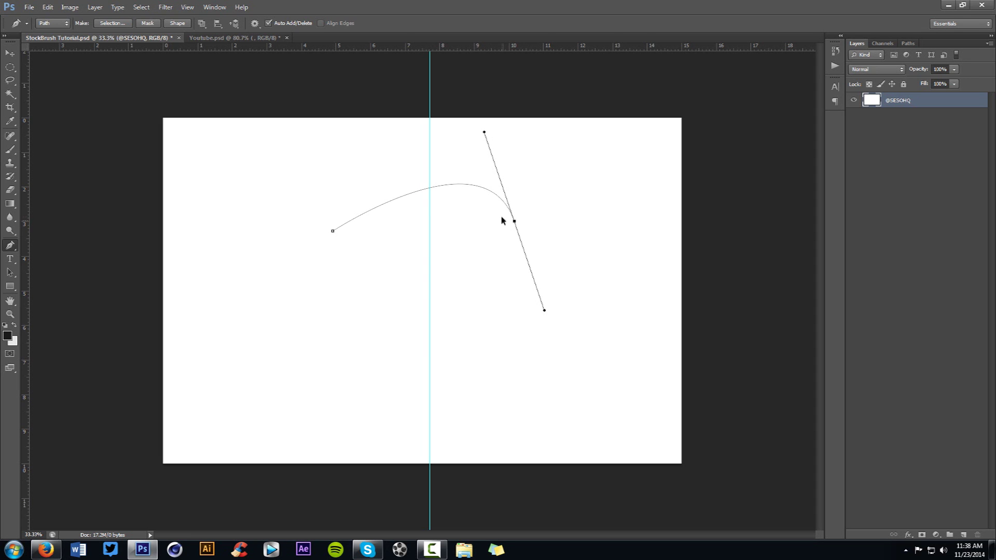
{"action": "key", "text": "ctrl+alt+z"}
- Draw an arched Pen segment across the vertical guide, try a further point near the canvas's lower edge and undo it
{"action": "left_click", "coordinate": [525, 228]}
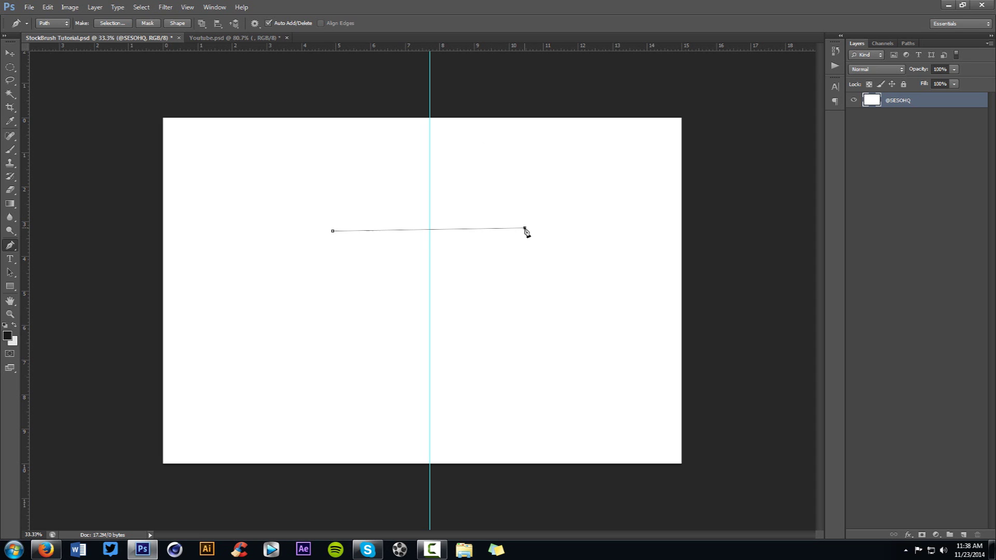
{"action": "left_click_drag", "start_coordinate": [525, 228], "coordinate": [600, 340]}
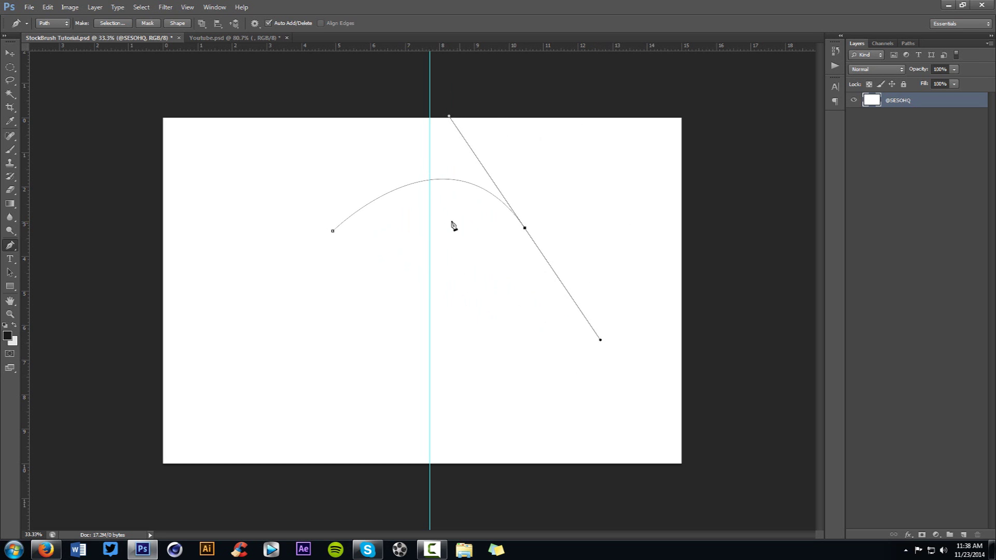
{"action": "left_click", "coordinate": [446, 382]}
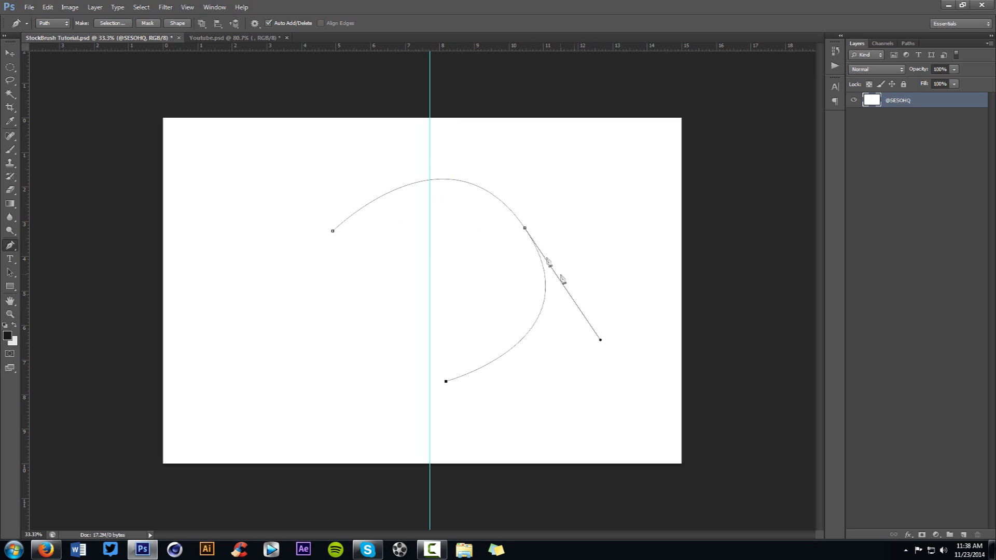
{"action": "key", "text": "ctrl+z"}
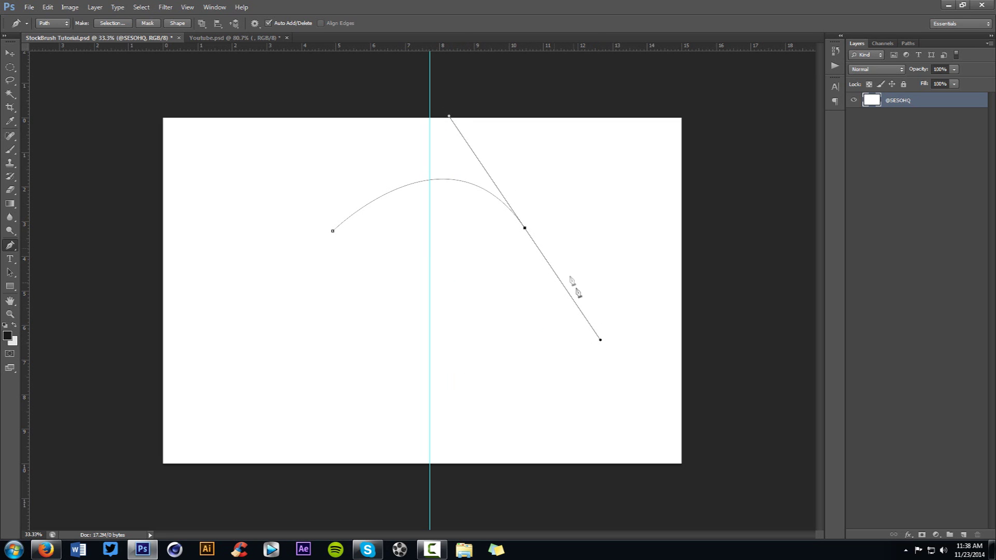
{"action": "left_click", "coordinate": [430, 392]}
{"action": "key", "text": "ctrl+z"}
- Move the arch's start point toward the guide, flatten the curve and shorten the outgoing handle of its end point
{"action": "left_click_drag", "start_coordinate": [334, 229], "coordinate": [360, 227]}
{"action": "left_click", "coordinate": [524, 228], "text": "ctrl"}
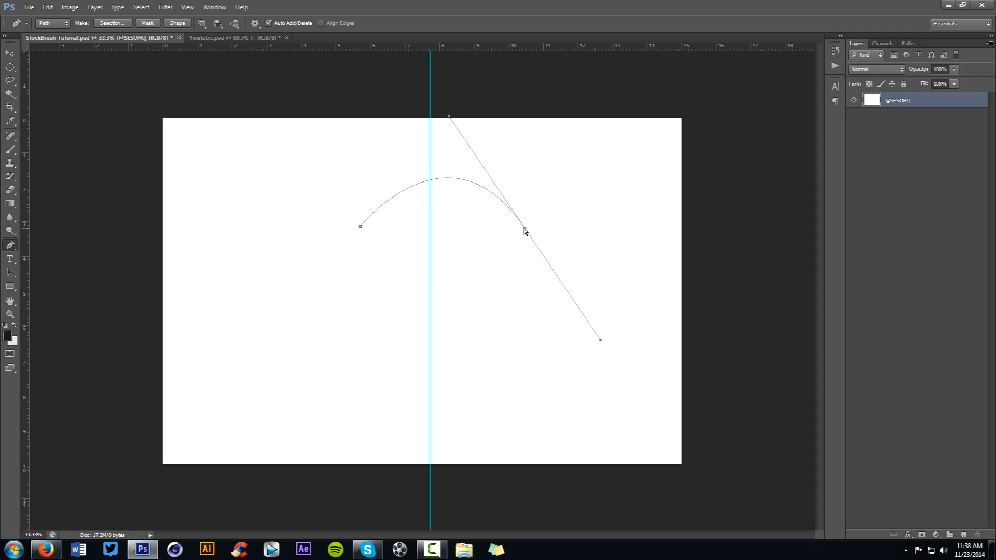
{"action": "left_click_drag", "start_coordinate": [450, 117], "coordinate": [442, 169]}
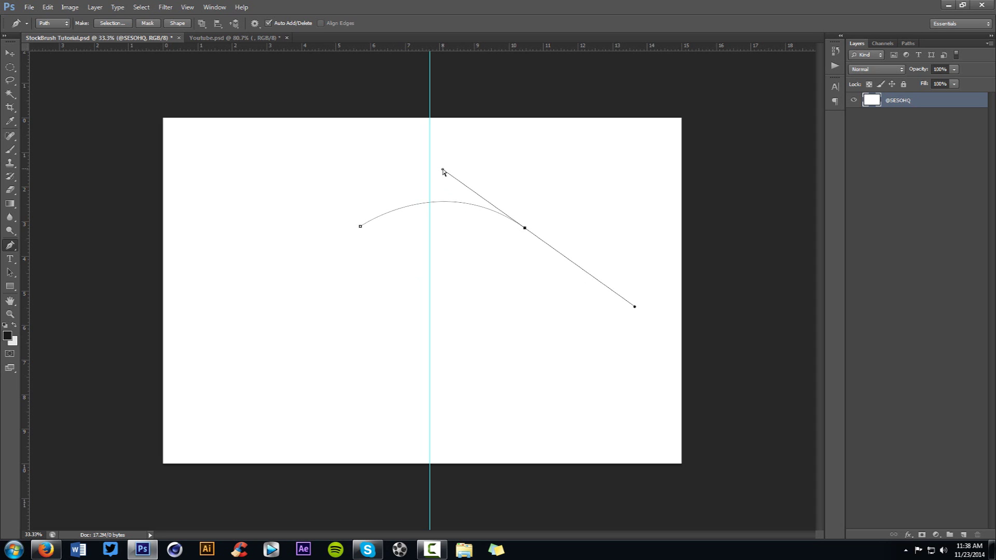
{"action": "left_click_drag", "start_coordinate": [635, 307], "coordinate": [537, 240]}
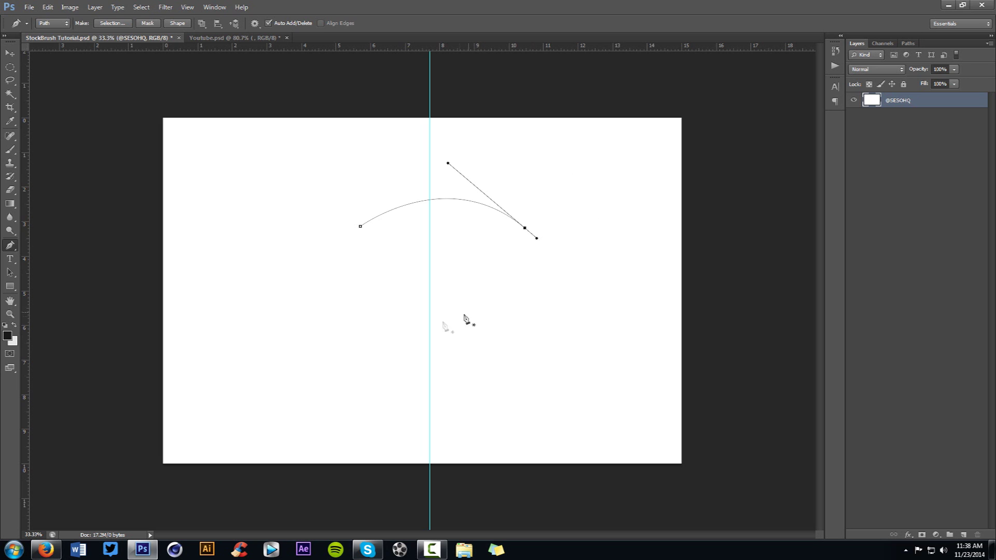
- Try adding straight Pen segments below and around the arch, and delete the whole path
{"action": "left_click", "coordinate": [436, 330], "text": "ctrl"}
{"action": "left_click", "coordinate": [523, 225], "text": "ctrl"}
{"action": "left_click", "coordinate": [441, 342]}
{"action": "left_click", "coordinate": [546, 265], "text": "ctrl"}
{"action": "key", "text": "ctrl+z"}
{"action": "left_click", "coordinate": [278, 300]}
{"action": "left_click", "coordinate": [590, 300]}
{"action": "left_click", "coordinate": [590, 205]}
{"action": "left_click", "coordinate": [455, 205]}
{"action": "right_click", "coordinate": [468, 200]}
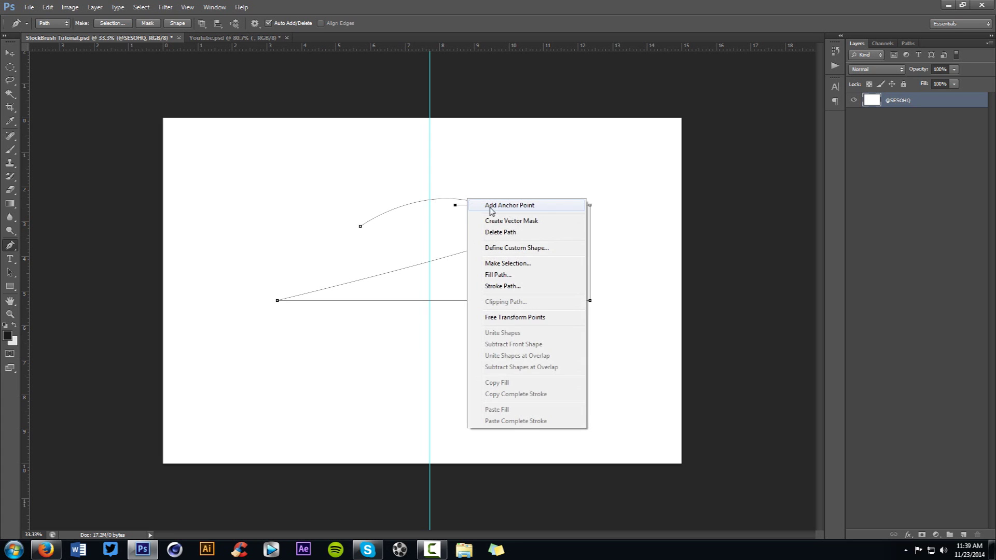
{"action": "left_click", "coordinate": [502, 232]}
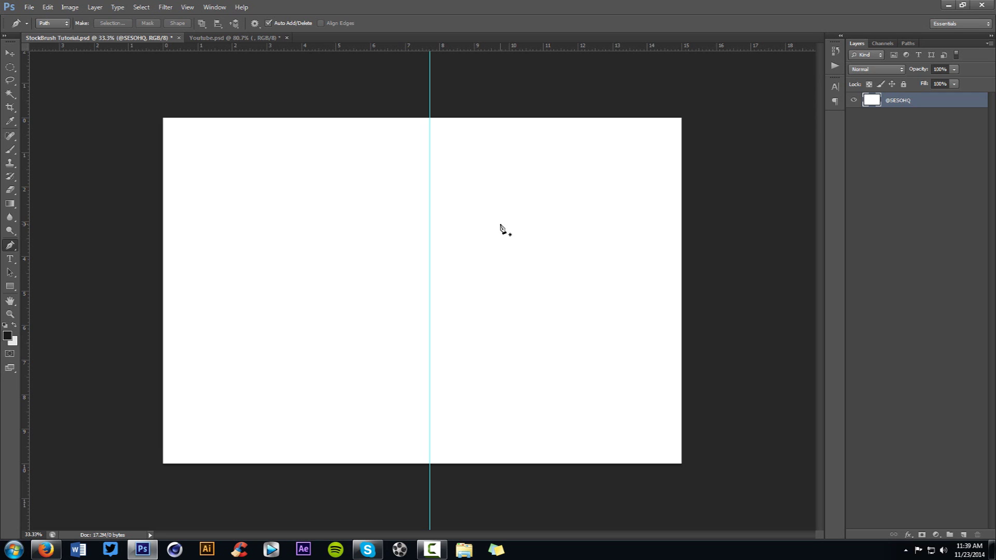
- Draw a closed, thin chevron path with the Pen tool, pointing right, with both ends on the vertical guide
{"action": "left_click", "coordinate": [430, 181]}
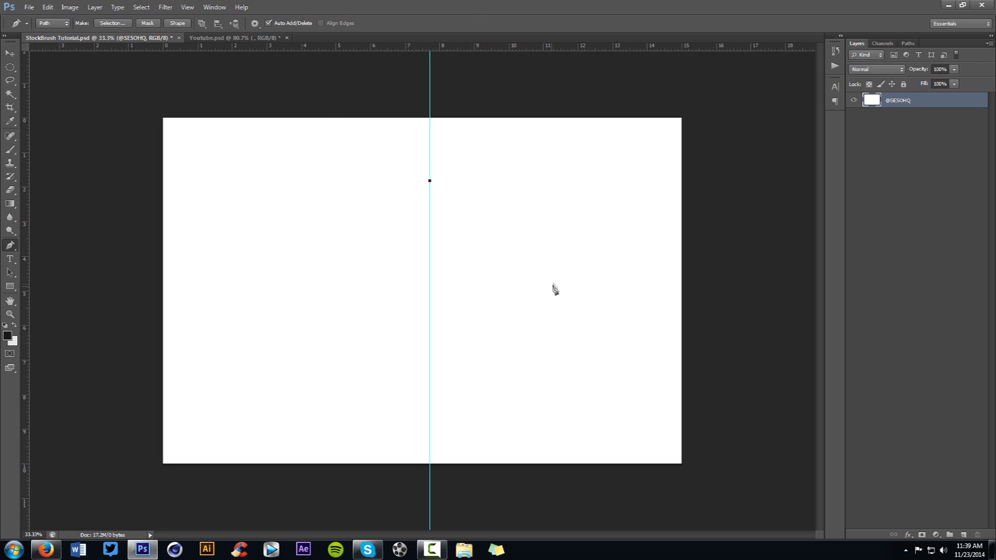
{"action": "left_click", "coordinate": [569, 288]}
{"action": "left_click", "coordinate": [430, 415]}
{"action": "left_click", "coordinate": [540, 289]}
{"action": "left_click", "coordinate": [430, 180]}
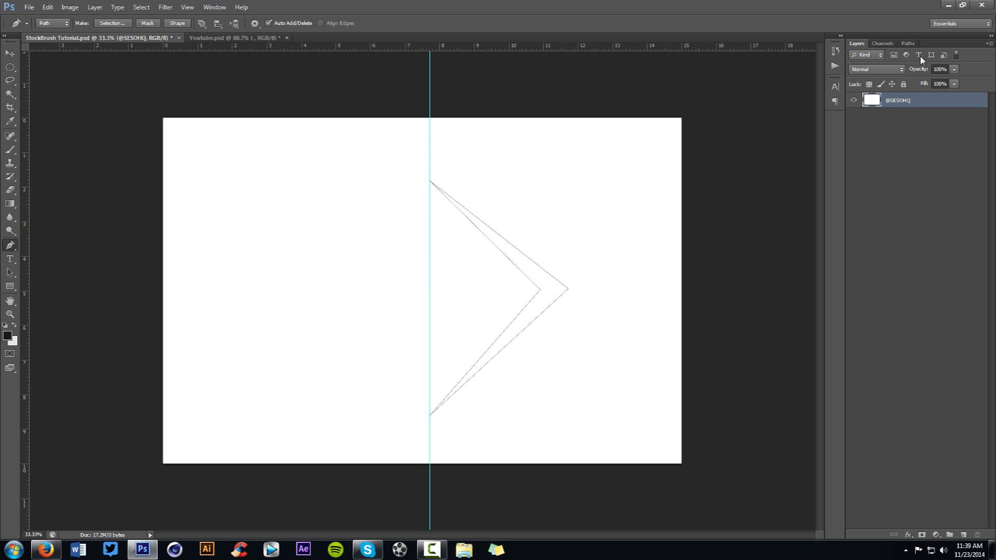
- Check the document's list of paths for the chevron's work path, and return to the layer list
{"action": "left_click", "coordinate": [908, 43]}
{"action": "left_click", "coordinate": [207, 7]}
{"action": "left_click", "coordinate": [867, 66]}
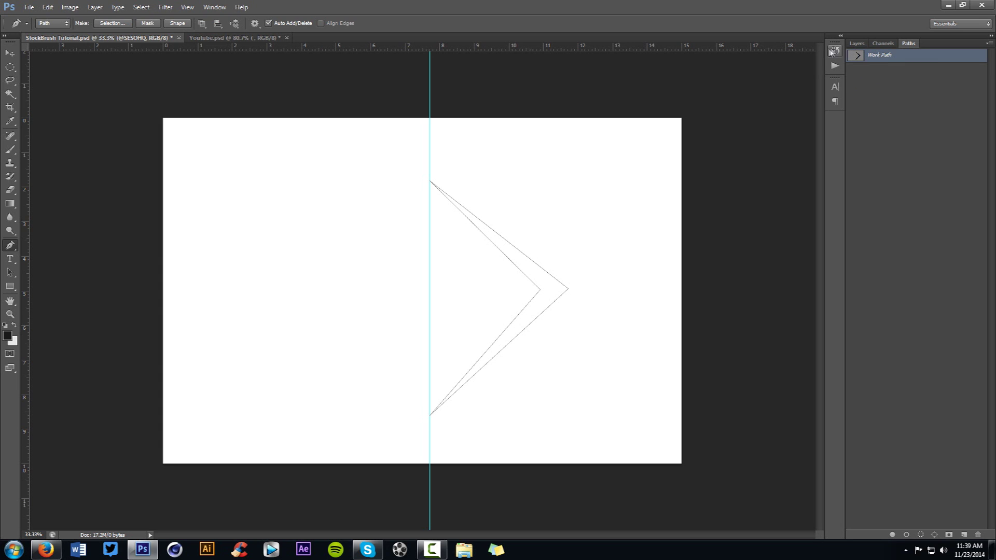
{"action": "left_click", "coordinate": [857, 44]}
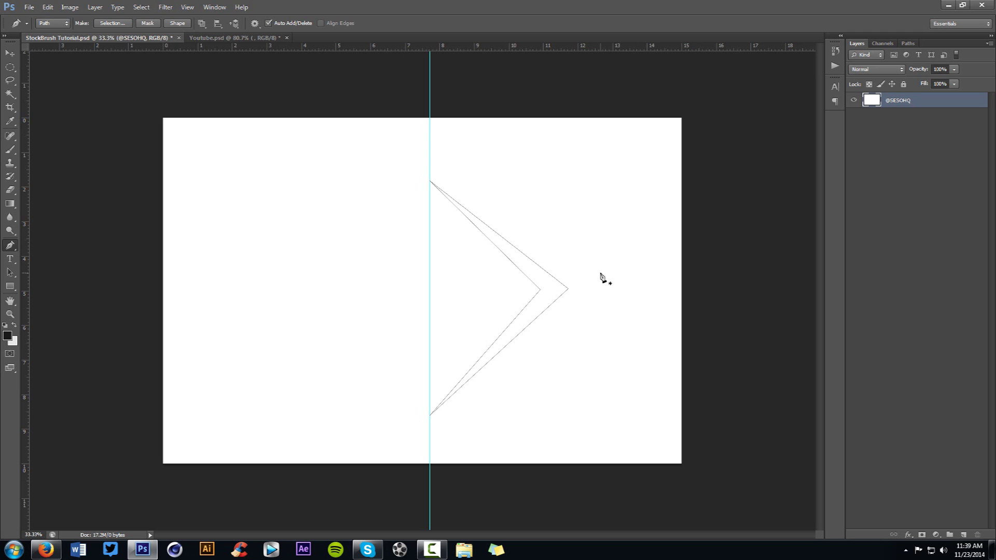
- Duplicate the chevron path, scale the copy to about 66% and nest it inside the original's inner tip
{"action": "left_click", "coordinate": [543, 291], "text": "ctrl+alt"}
{"action": "left_click_drag", "start_coordinate": [542, 289], "coordinate": [469, 298]}
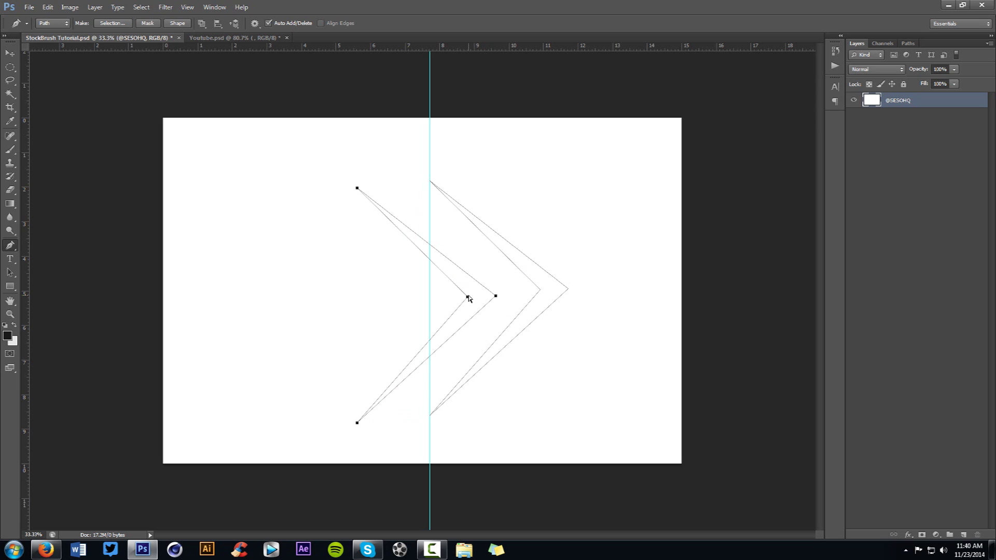
{"action": "key", "text": "ctrl+t"}
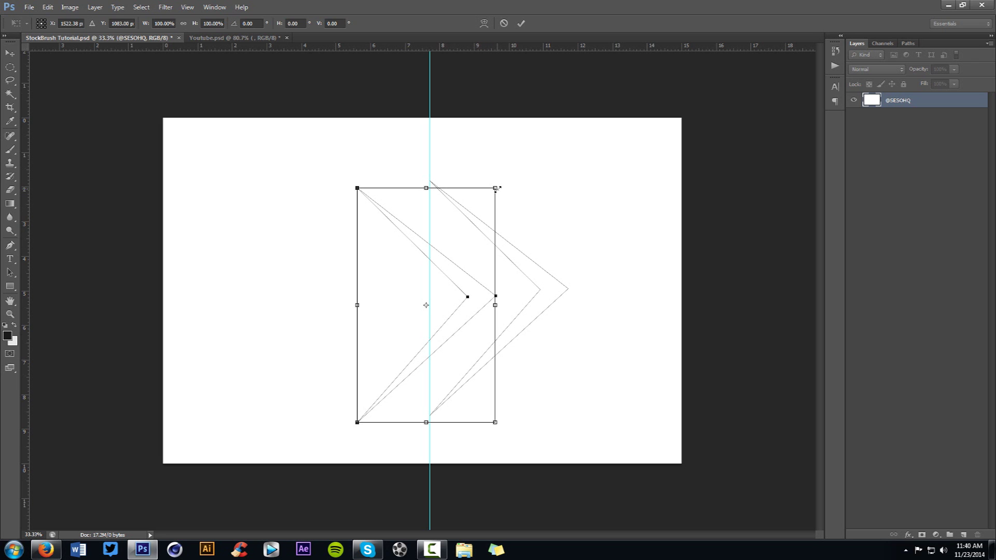
{"action": "left_click_drag", "start_coordinate": [497, 186], "coordinate": [456, 276]}
{"action": "key", "text": "Return"}
{"action": "key", "text": "p"}
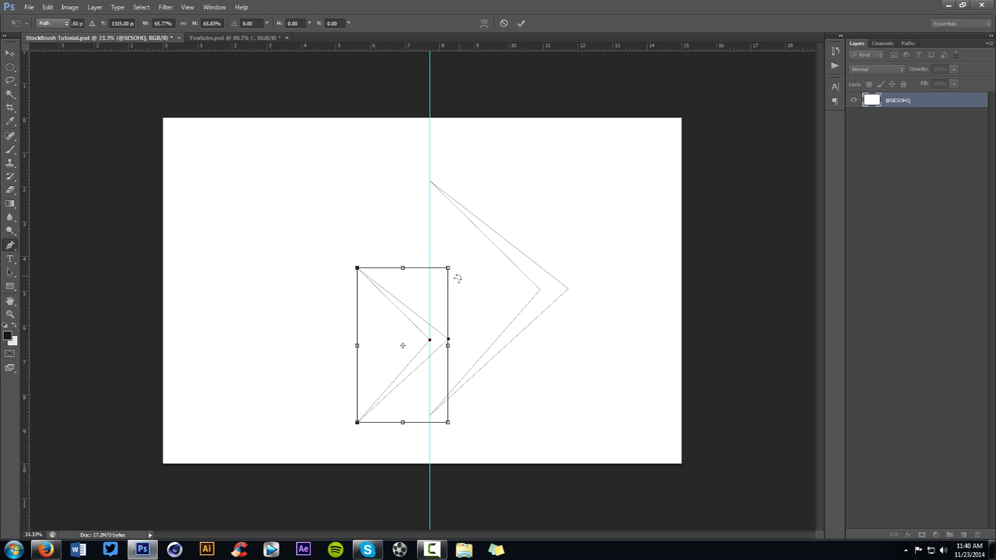
{"action": "left_click_drag", "start_coordinate": [450, 341], "coordinate": [534, 291]}
- Adjust the lower and upper end points of the second chevron so they follow the outer chevron's inner edges
{"action": "left_click_drag", "start_coordinate": [445, 384], "coordinate": [448, 396]}
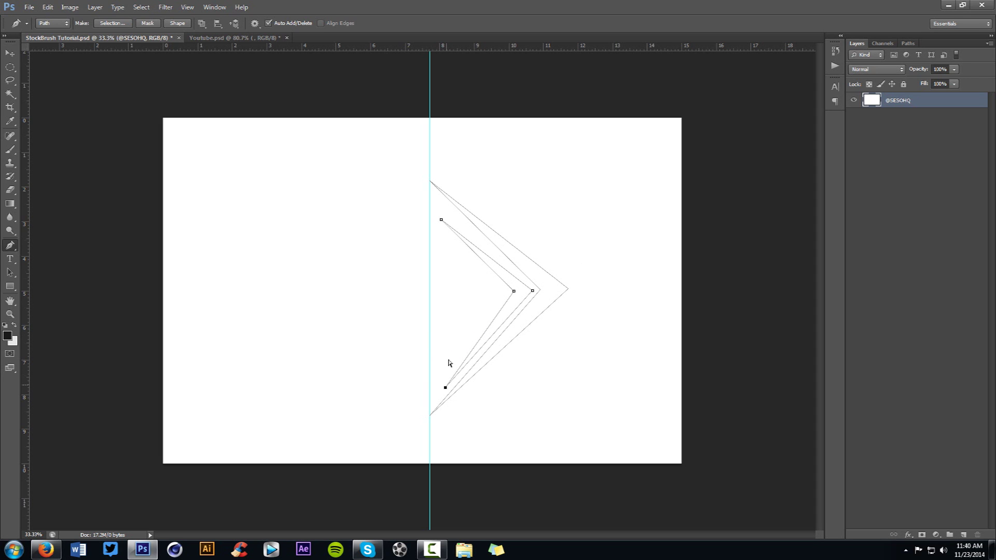
{"action": "left_click", "coordinate": [447, 227]}
{"action": "left_click_drag", "start_coordinate": [442, 222], "coordinate": [453, 214]}
- Duplicate the second chevron, scale the copy to about 74% and nest it inside the second one
{"action": "left_click_drag", "start_coordinate": [514, 295], "coordinate": [476, 297]}
{"action": "key", "text": "ctrl+z"}
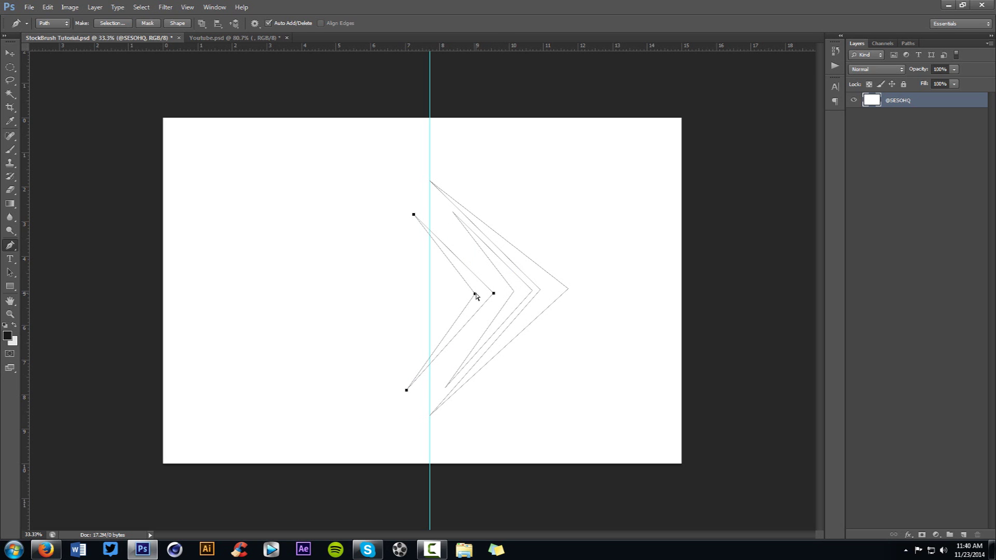
{"action": "key", "text": "ctrl+t"}
{"action": "left_click_drag", "start_coordinate": [494, 216], "coordinate": [471, 261]}
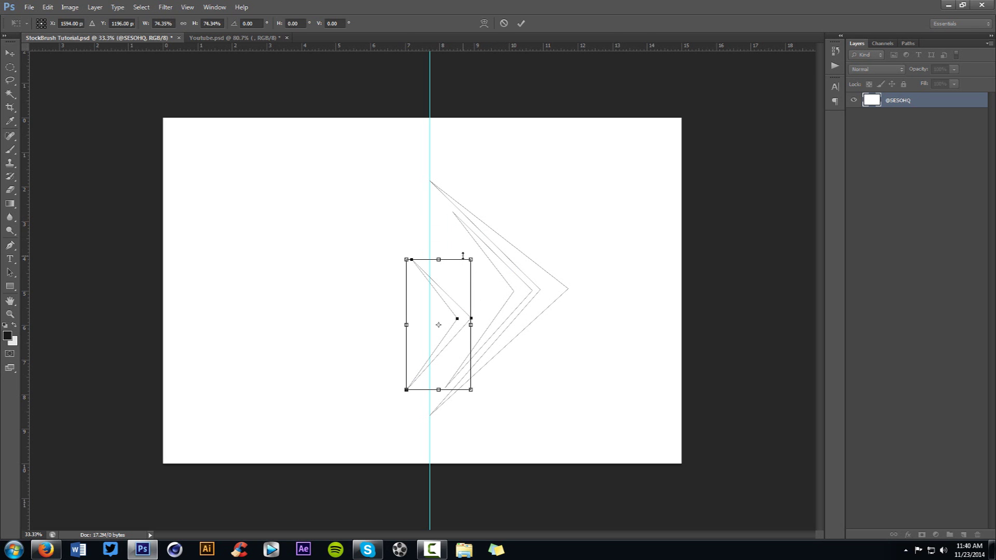
{"action": "key", "text": "Return"}
{"action": "key", "text": "p"}
{"action": "left_click_drag", "start_coordinate": [473, 320], "coordinate": [509, 291]}
- Shift the lower and upper end points of the third chevron right, close to the second chevron's inner edges
{"action": "left_click", "coordinate": [452, 374], "text": "ctrl"}
{"action": "left_click_drag", "start_coordinate": [442, 364], "coordinate": [454, 366]}
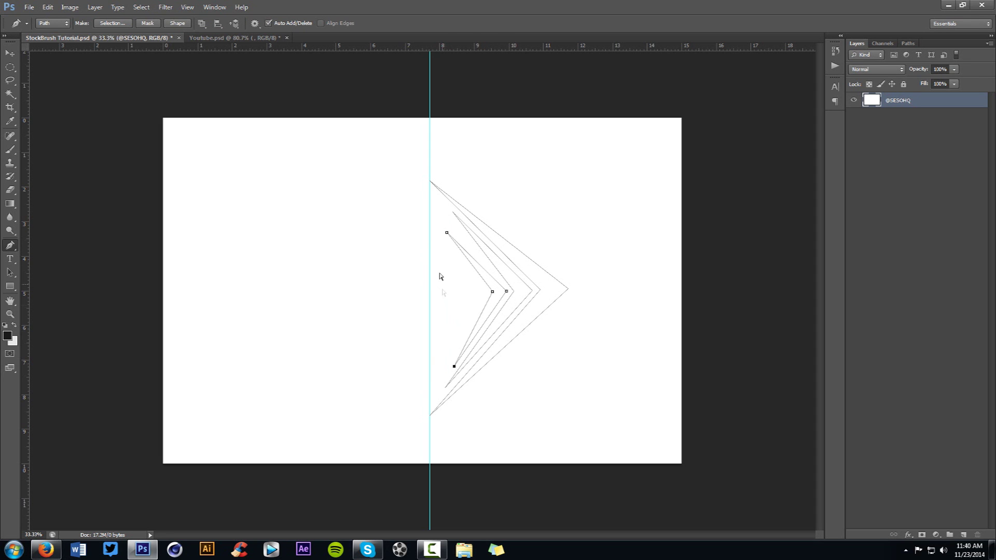
{"action": "left_click_drag", "start_coordinate": [447, 234], "coordinate": [461, 234]}
- Duplicate the third chevron, scale the copy down and nest it as the fourth, innermost chevron
{"action": "left_click_drag", "start_coordinate": [492, 293], "coordinate": [469, 294]}
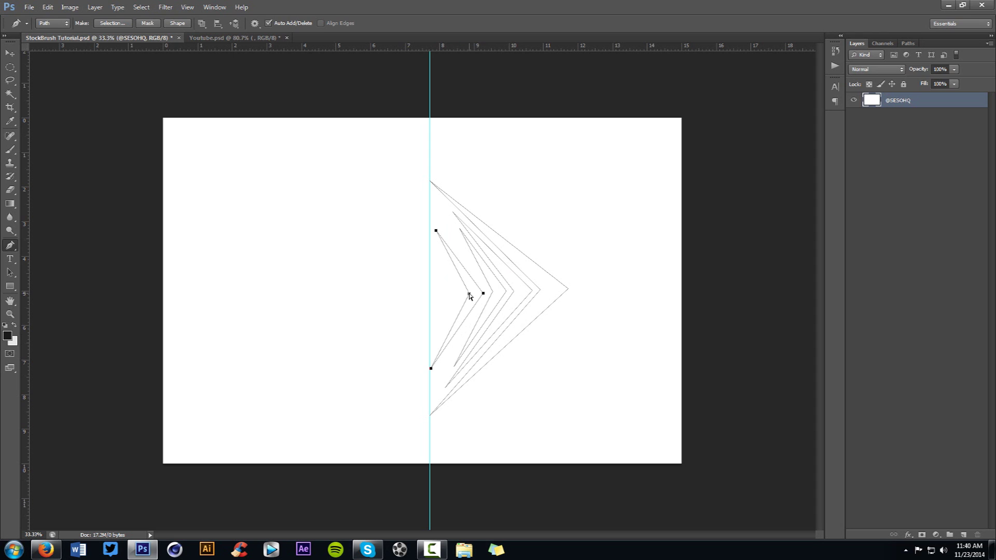
{"action": "key", "text": "ctrl+t"}
{"action": "left_click_drag", "start_coordinate": [456, 230], "coordinate": [452, 255]}
{"action": "key", "text": "Return"}
{"action": "key", "text": "p"}
{"action": "left_click_drag", "start_coordinate": [473, 312], "coordinate": [489, 293]}
- Shift the innermost chevron's lower and upper end points right, close to the third chevron's inner edges
{"action": "left_click", "coordinate": [449, 356], "text": "ctrl"}
{"action": "left_click_drag", "start_coordinate": [446, 352], "coordinate": [458, 350]}
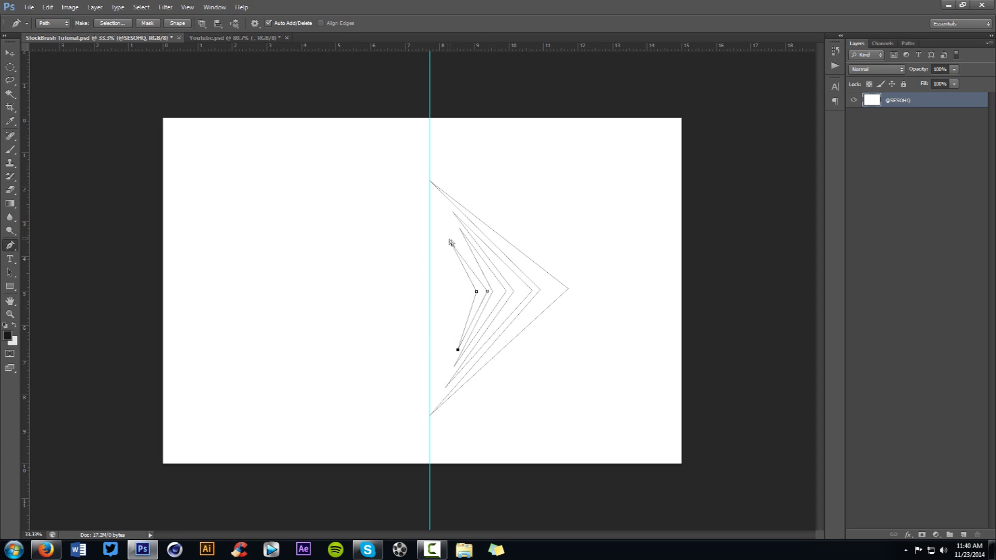
{"action": "left_click_drag", "start_coordinate": [450, 243], "coordinate": [461, 244]}
- Add one blank layer above the white background layer and hide the chevron path outlines
{"action": "left_click", "coordinate": [963, 534]}
{"action": "left_click_drag", "start_coordinate": [915, 108], "coordinate": [977, 534]}
{"action": "left_click", "coordinate": [964, 534]}
{"action": "key", "text": "Return"}
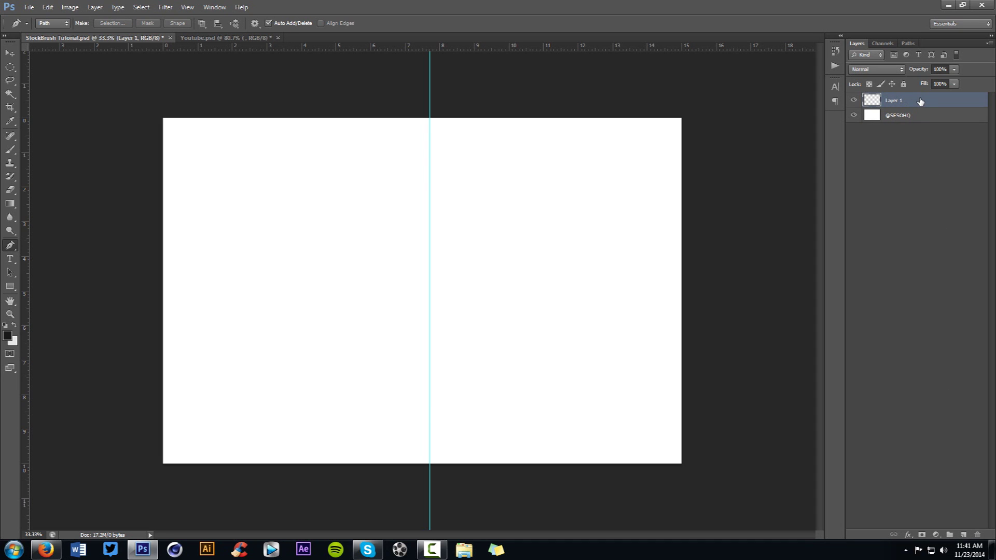
- Make the hidden chevron path outlines visible again on the canvas
{"action": "left_click", "coordinate": [906, 45]}
{"action": "left_click", "coordinate": [859, 44]}
{"action": "key", "text": "ctrl+z"}
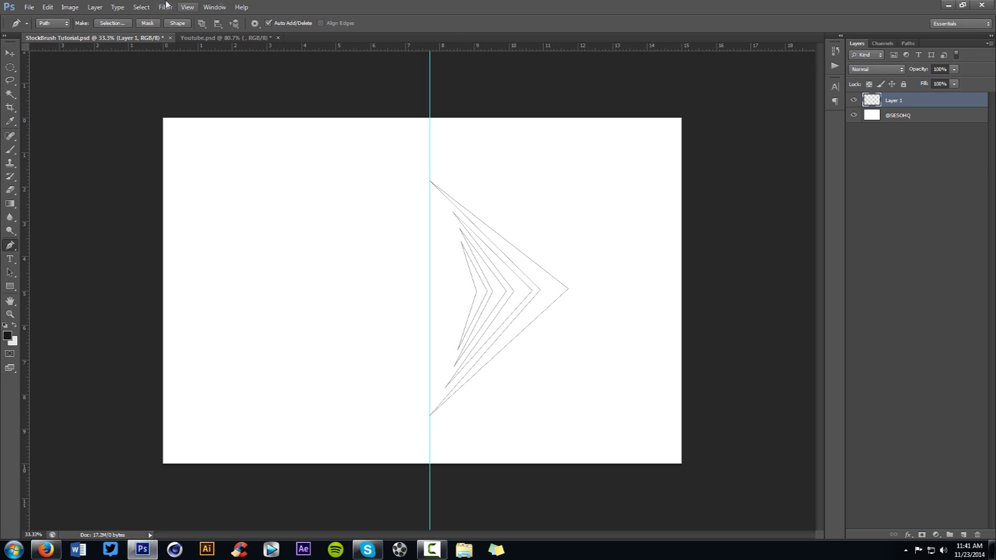
{"action": "left_click", "coordinate": [214, 8]}
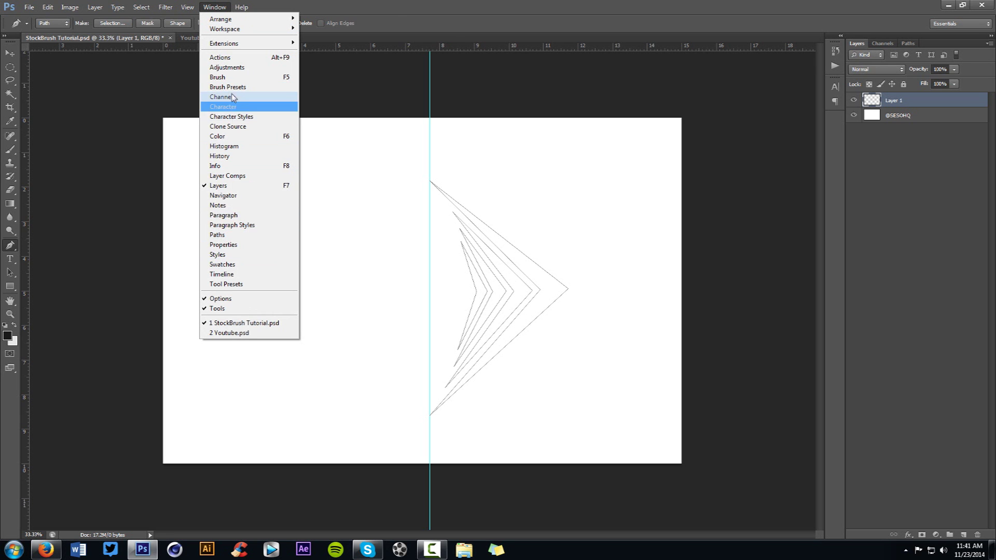
{"action": "left_click", "coordinate": [233, 155]}
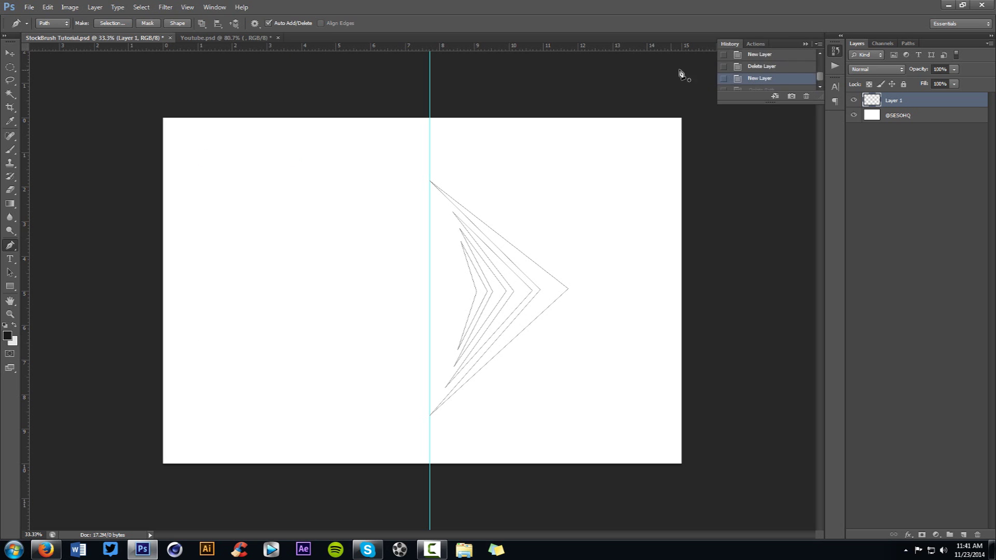
{"action": "left_click", "coordinate": [840, 50]}
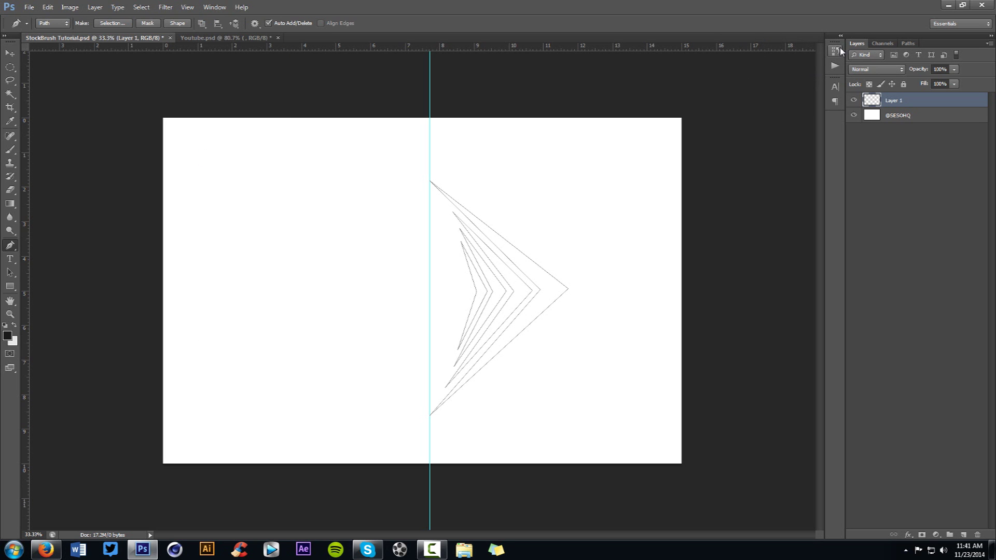
- Fill the nested chevron paths on Layer 1 with the dark grey colour #202020 and delete the paths
{"action": "right_click", "coordinate": [506, 200]}
{"action": "left_click", "coordinate": [532, 265]}
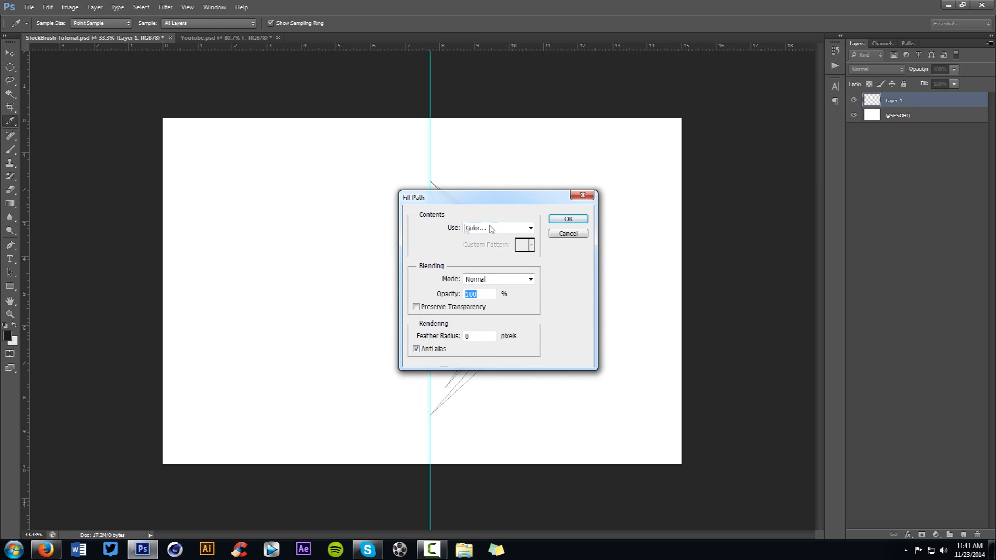
{"action": "left_click", "coordinate": [524, 227]}
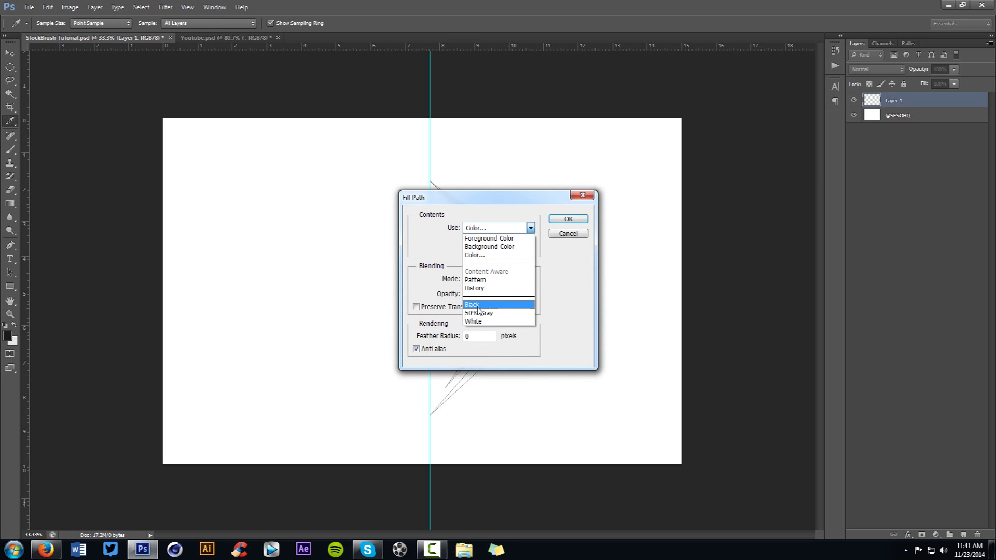
{"action": "left_click", "coordinate": [481, 253]}
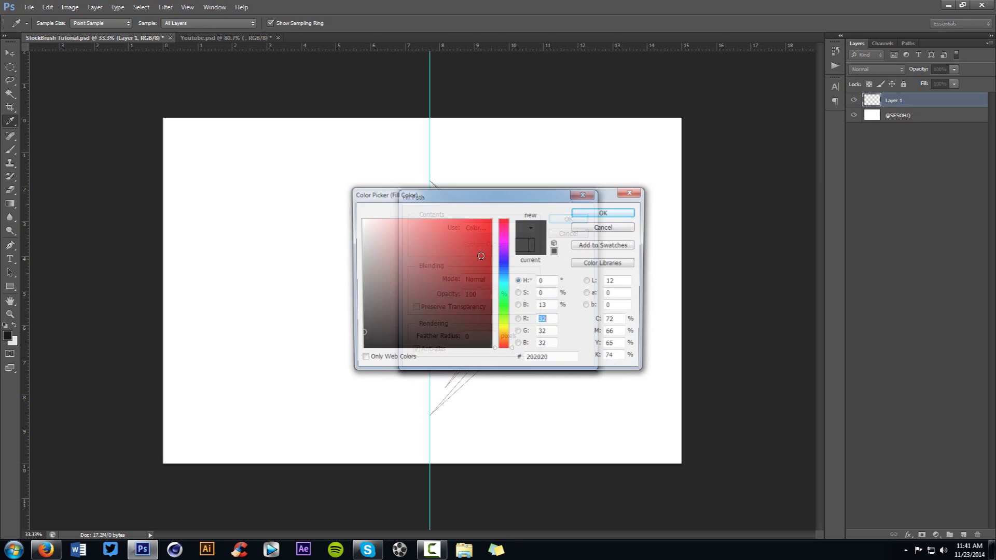
{"action": "left_click", "coordinate": [623, 214]}
{"action": "left_click", "coordinate": [571, 218]}
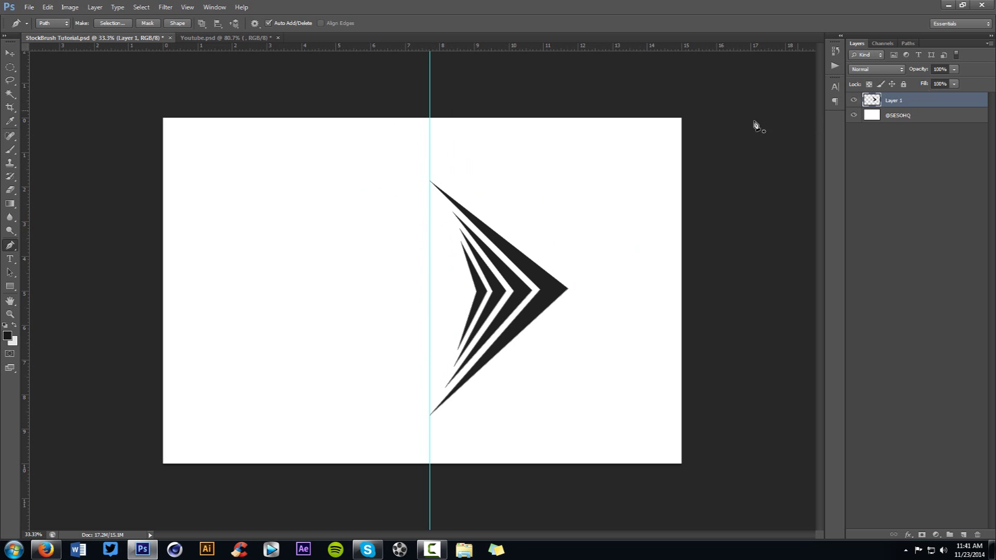
{"action": "right_click", "coordinate": [489, 158]}
{"action": "left_click", "coordinate": [513, 175]}
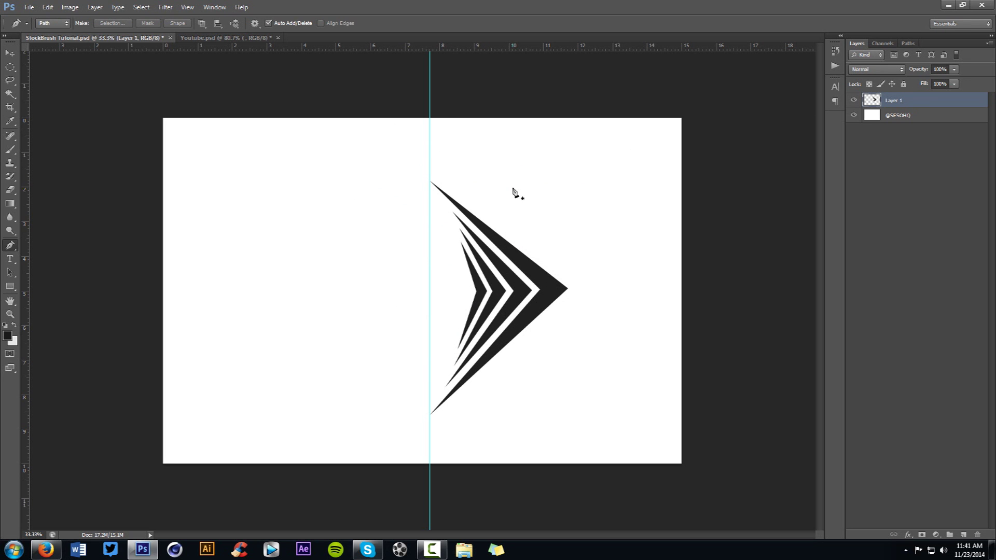
- Move the filled chevrons left toward the middle of the canvas and hide the vertical guide
{"action": "key", "text": "v"}
{"action": "left_click_drag", "start_coordinate": [567, 283], "coordinate": [506, 274]}
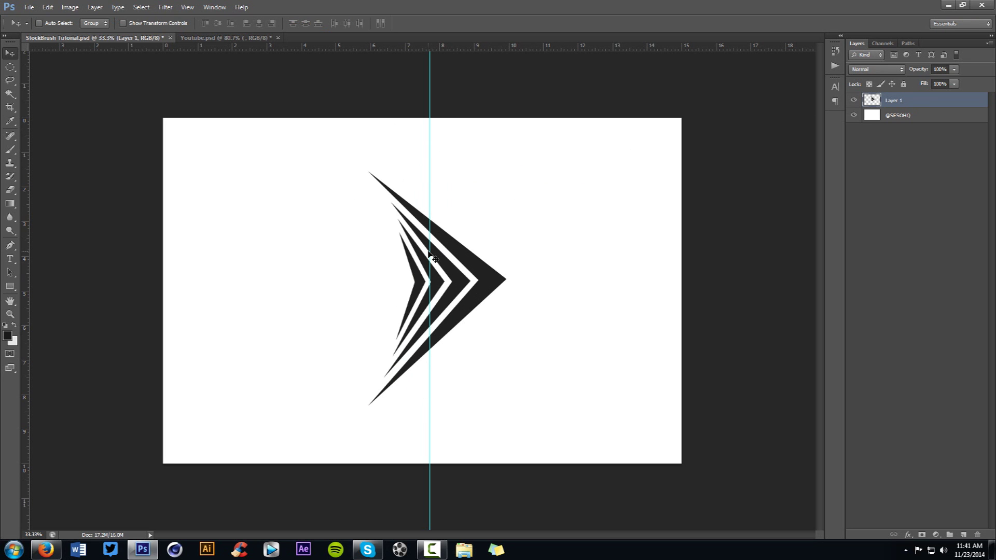
{"action": "key", "text": "ctrl+semicolon"}
- Duplicate the chevron artwork, scale down and rotate the copy, and tuck it against the large chevron's lower-right edge
{"action": "left_click_drag", "start_coordinate": [427, 259], "coordinate": [564, 326]}
{"action": "key", "text": "ctrl+t"}
{"action": "left_click_drag", "start_coordinate": [621, 236], "coordinate": [567, 399]}
{"action": "key", "text": "Return"}
{"action": "left_click_drag", "start_coordinate": [488, 402], "coordinate": [451, 311]}
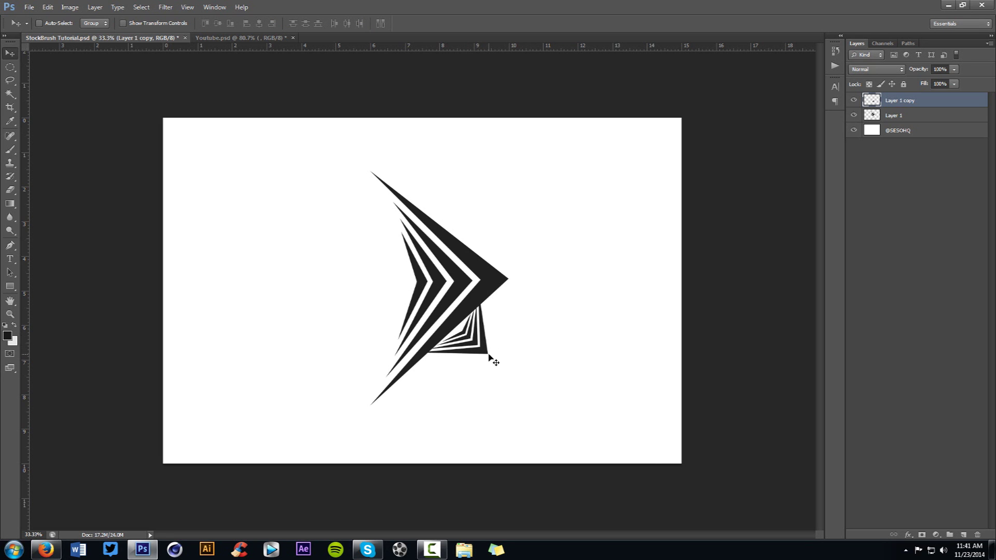
- Duplicate the small chevron copy upward, rotate it and tuck it against the large chevron's upper-right edge
{"action": "left_click_drag", "start_coordinate": [491, 358], "coordinate": [491, 240], "text": "alt"}
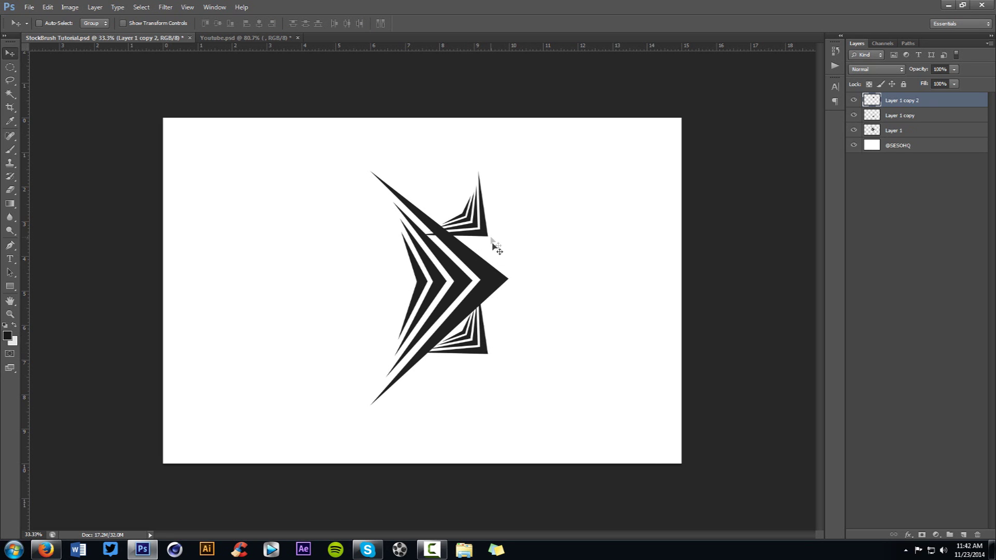
{"action": "key", "text": "ctrl+t"}
{"action": "left_click_drag", "start_coordinate": [543, 289], "coordinate": [511, 142]}
{"action": "key", "text": "Return"}
{"action": "left_click_drag", "start_coordinate": [502, 207], "coordinate": [510, 242]}
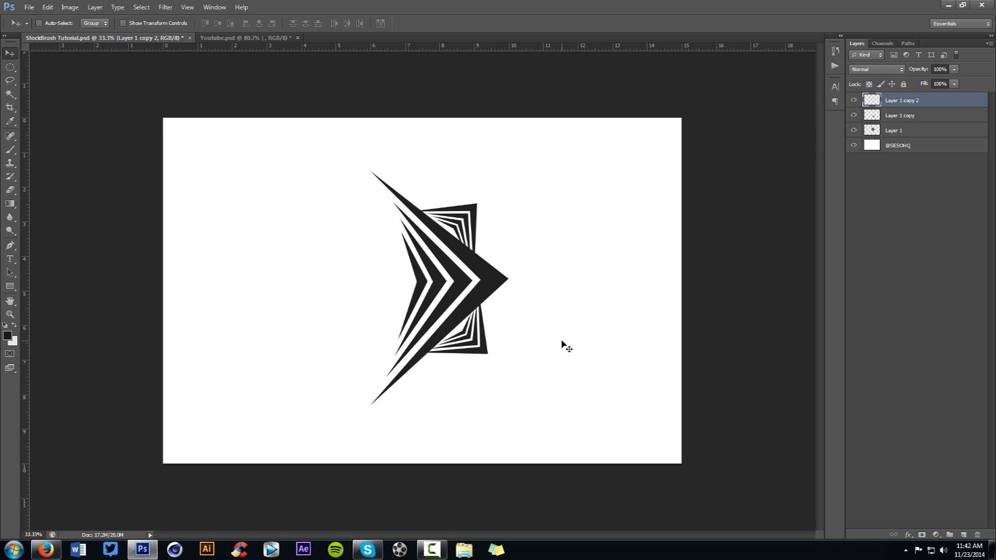
- Merge the three chevron layers into one and shift the merged artwork slightly up
{"action": "left_click", "coordinate": [932, 129], "text": "shift"}
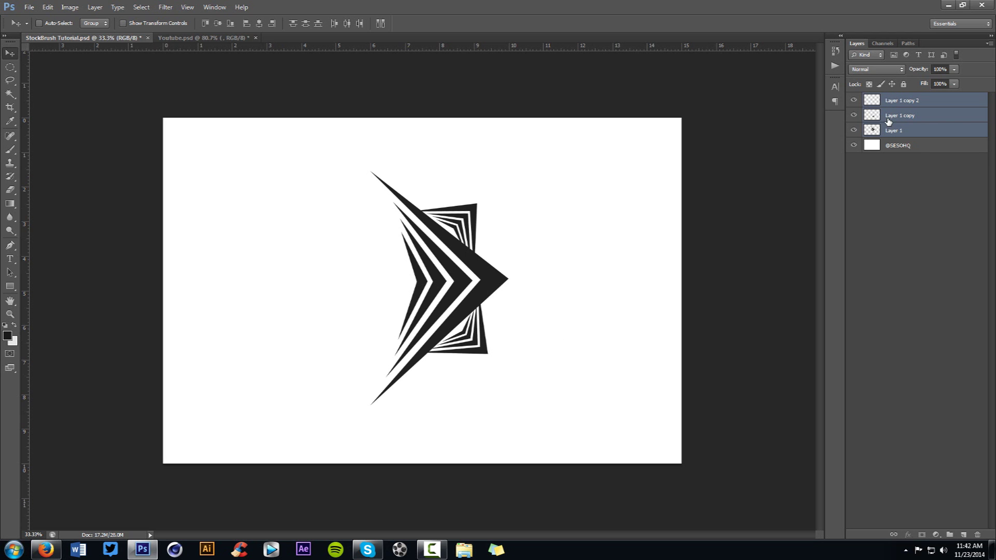
{"action": "key", "text": "ctrl+e"}
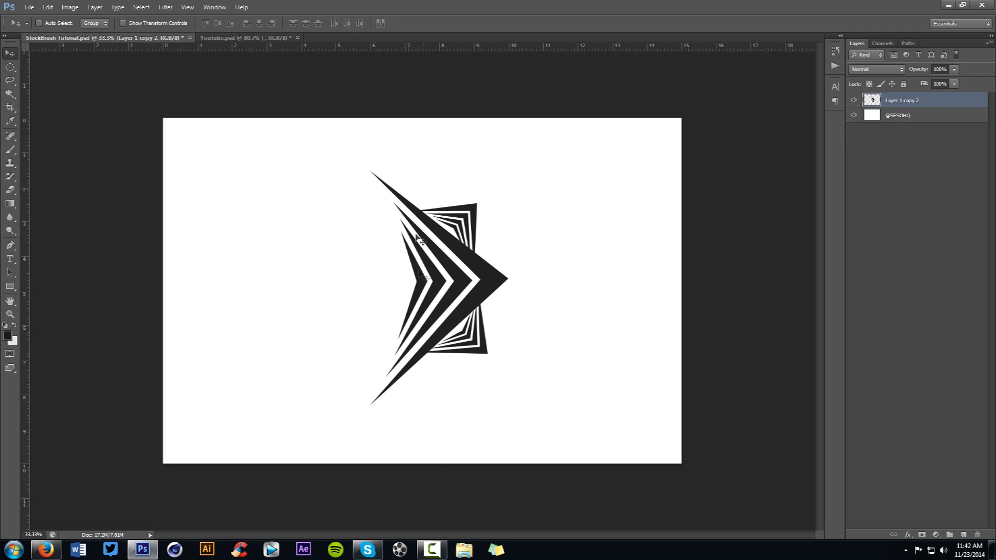
{"action": "left_click_drag", "start_coordinate": [434, 173], "coordinate": [406, 231]}
{"action": "left_click_drag", "start_coordinate": [516, 207], "coordinate": [422, 251]}
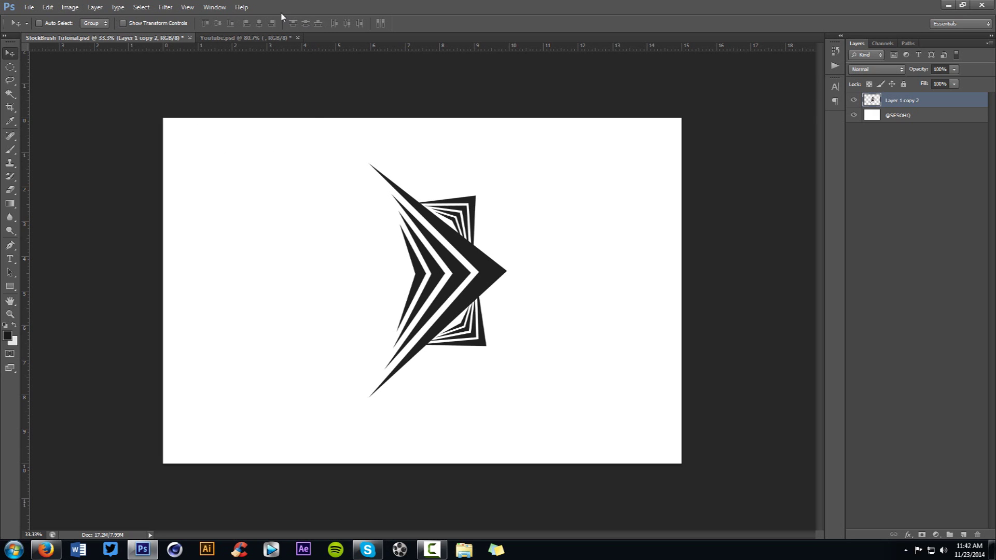
- Apply the Pixelate Fragment filter twice to the merged chevron layer
{"action": "left_click", "coordinate": [166, 7]}
{"action": "mouse_move", "coordinate": [198, 143]}
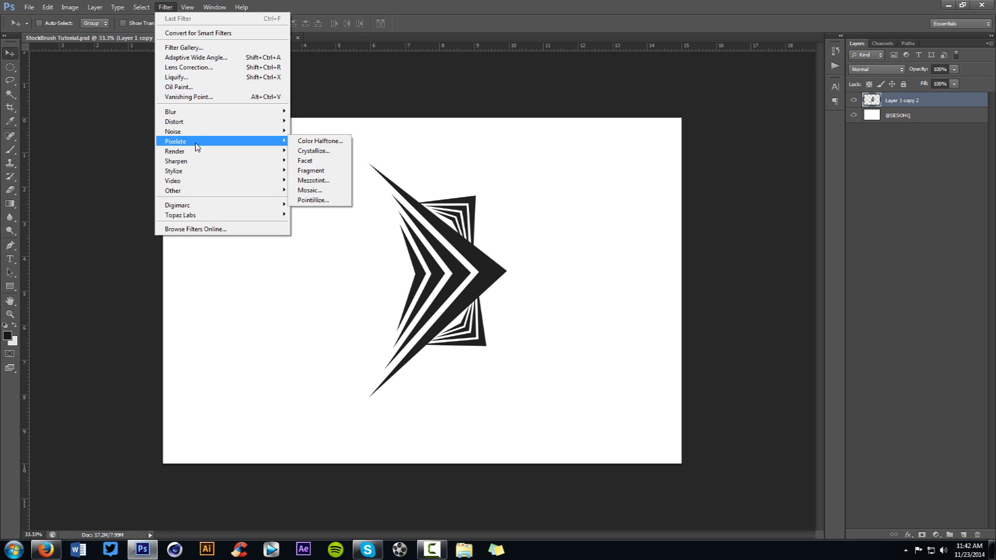
{"action": "left_click", "coordinate": [337, 180]}
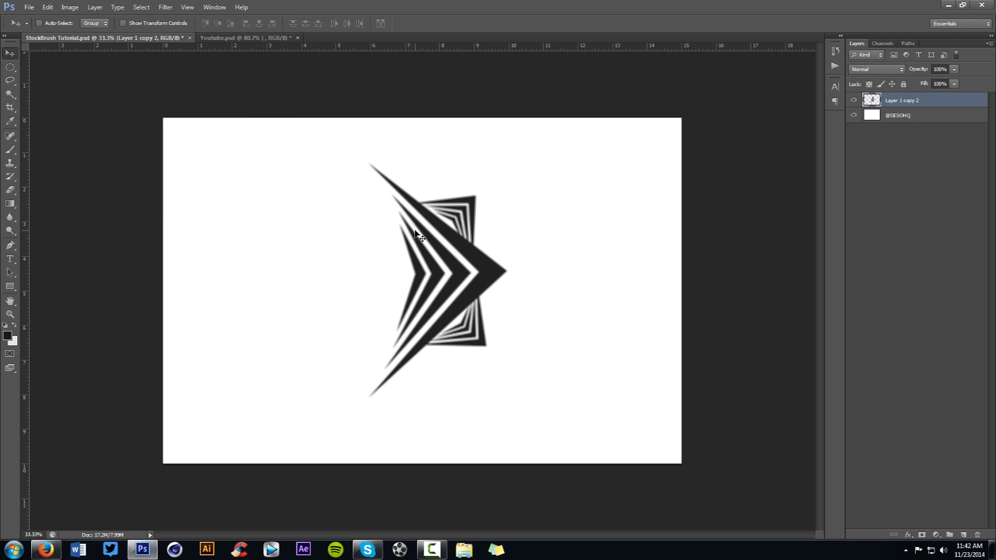
{"action": "scroll", "coordinate": [418, 235], "scroll_direction": "up", "scroll_amount": 5}
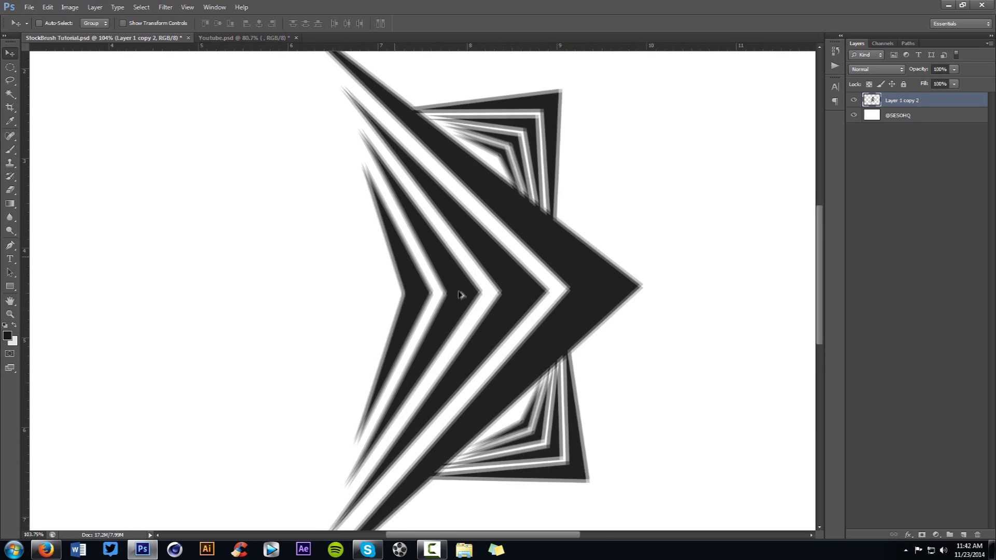
{"action": "scroll", "coordinate": [522, 272], "scroll_direction": "up", "scroll_amount": 2}
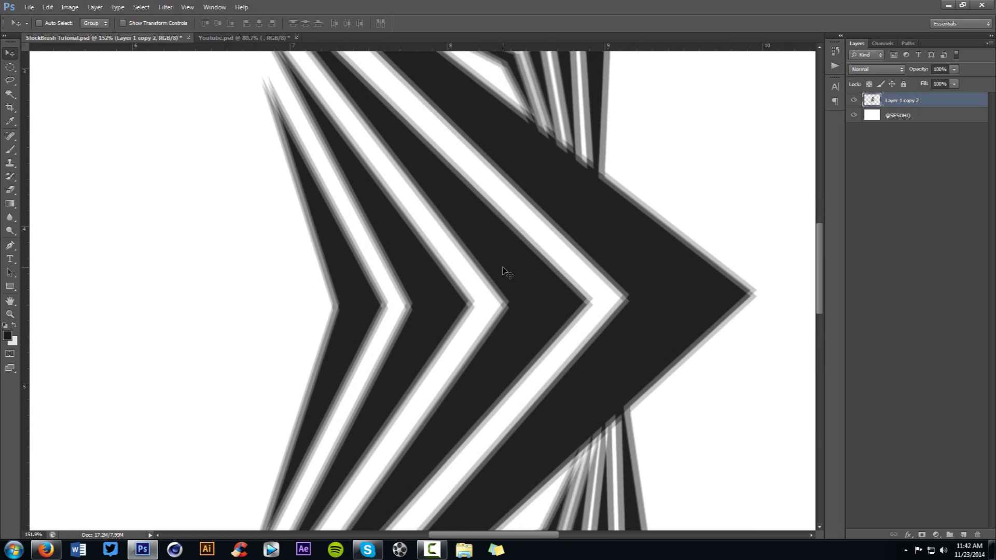
{"action": "scroll", "coordinate": [492, 280], "scroll_direction": "up", "scroll_amount": 2}
{"action": "scroll", "coordinate": [421, 325], "scroll_direction": "down", "scroll_amount": 5}
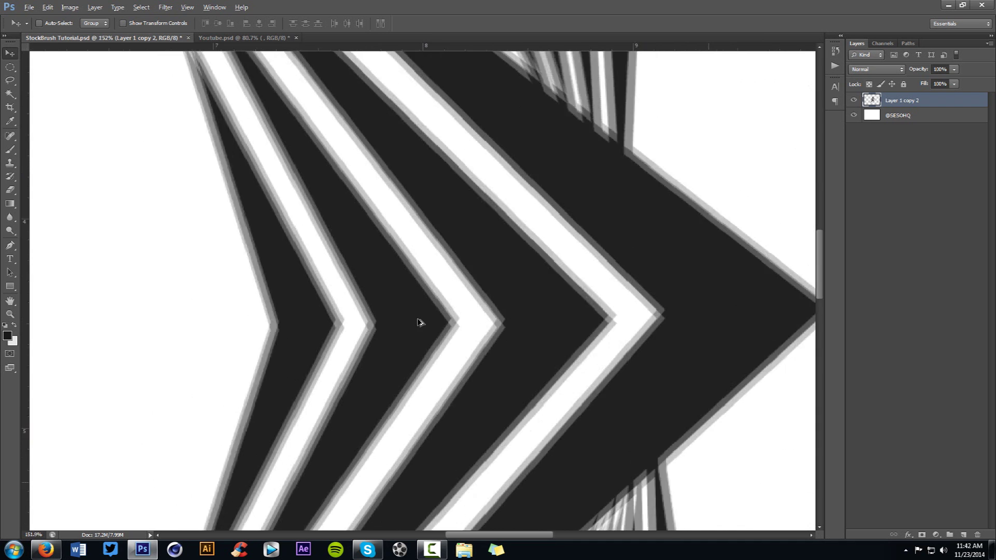
{"action": "scroll", "coordinate": [458, 161], "scroll_direction": "down", "scroll_amount": 2}
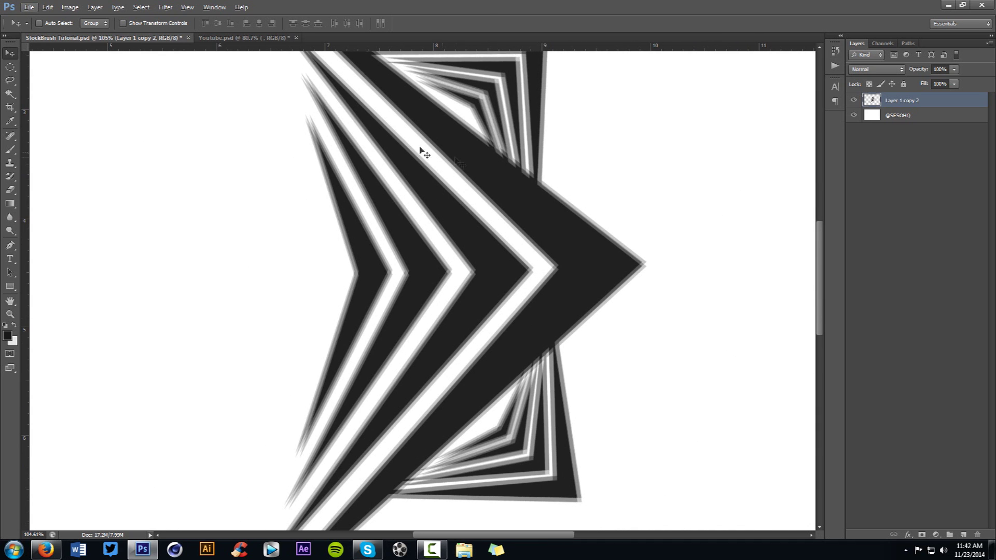
{"action": "left_click", "coordinate": [166, 7]}
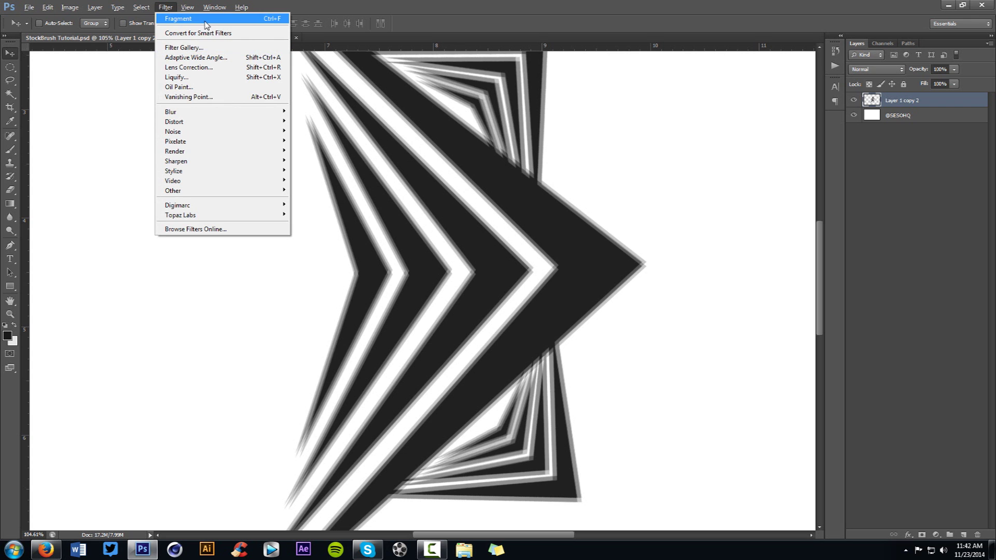
{"action": "left_click", "coordinate": [206, 21]}
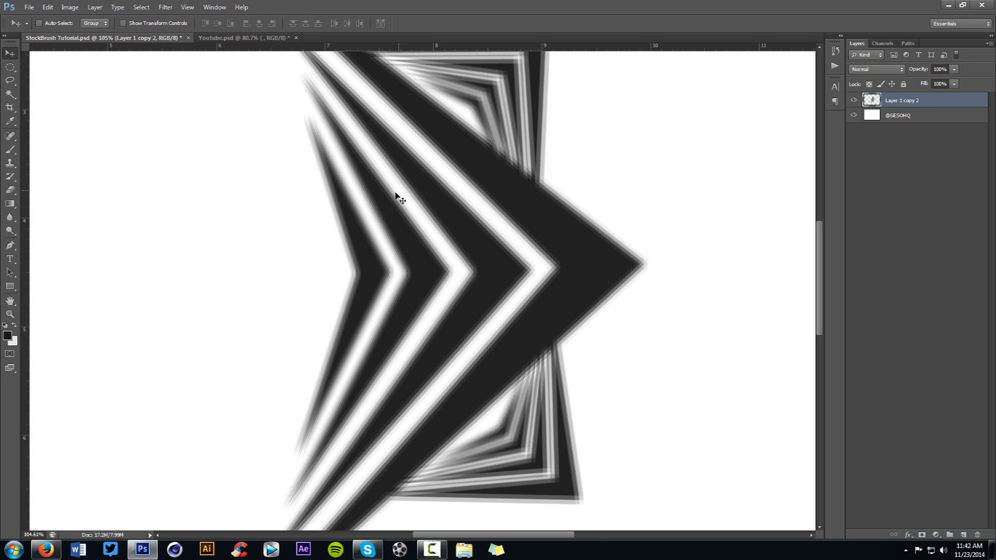
{"action": "scroll", "coordinate": [436, 270], "scroll_direction": "down", "scroll_amount": 3}
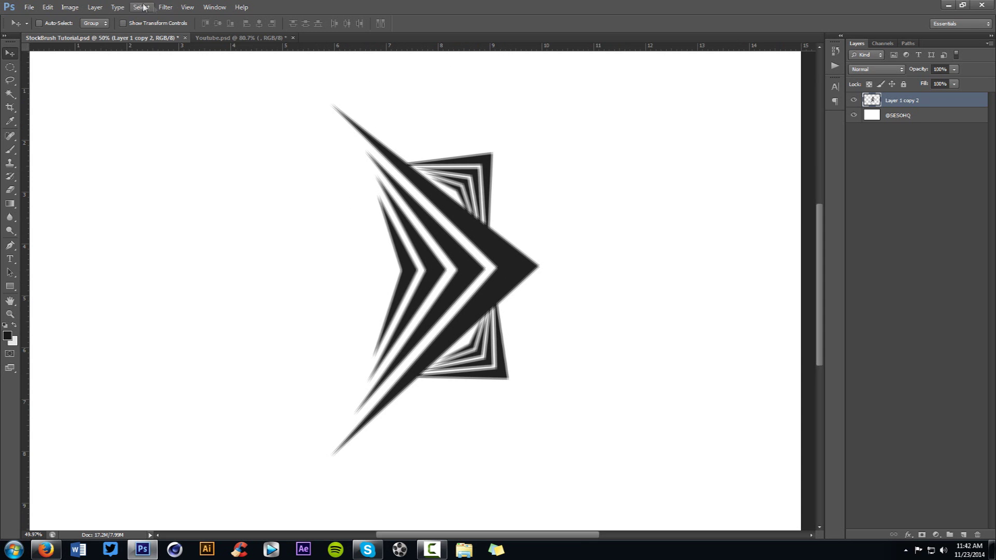
- Start a Ripple distortion on the merged chevron layer and preview it at Large size with an amount of 999%
{"action": "left_click", "coordinate": [166, 7]}
{"action": "mouse_move", "coordinate": [179, 121]}
{"action": "left_click", "coordinate": [310, 153]}
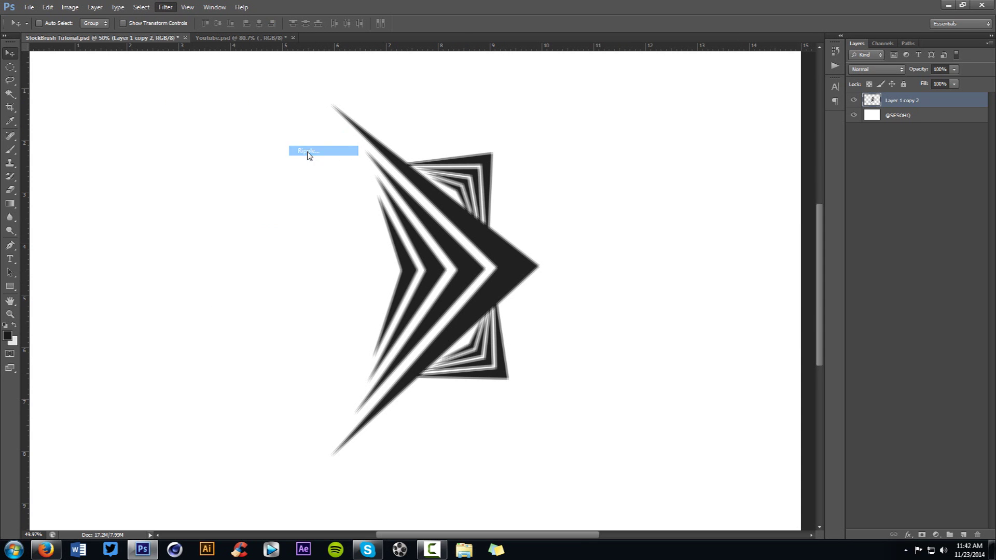
{"action": "left_click", "coordinate": [725, 307]}
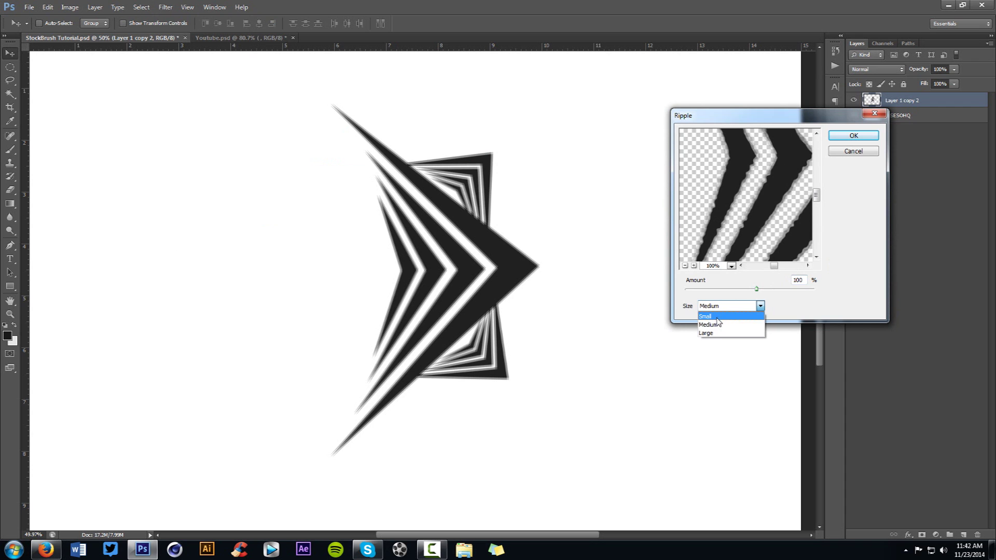
{"action": "left_click", "coordinate": [707, 334]}
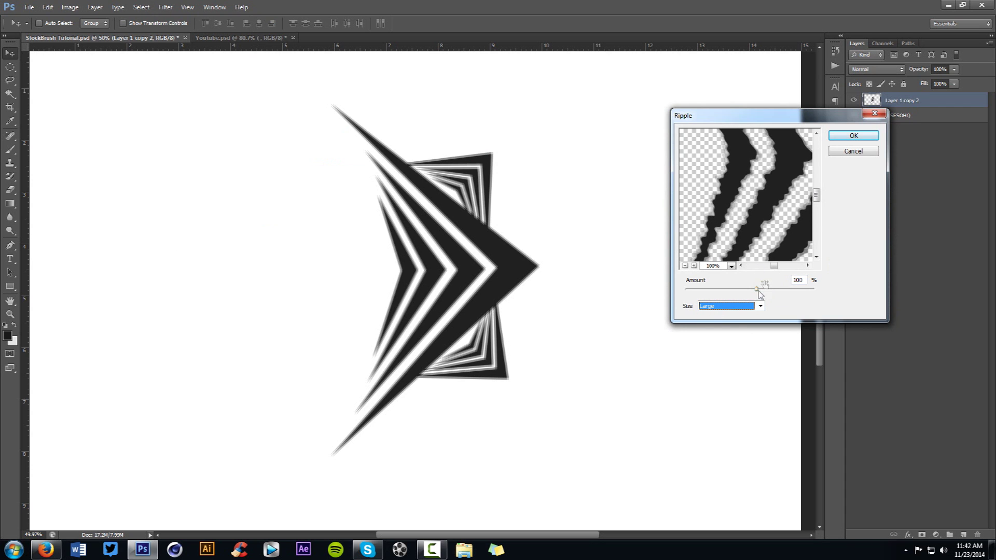
{"action": "left_click", "coordinate": [685, 265]}
{"action": "left_click", "coordinate": [685, 266]}
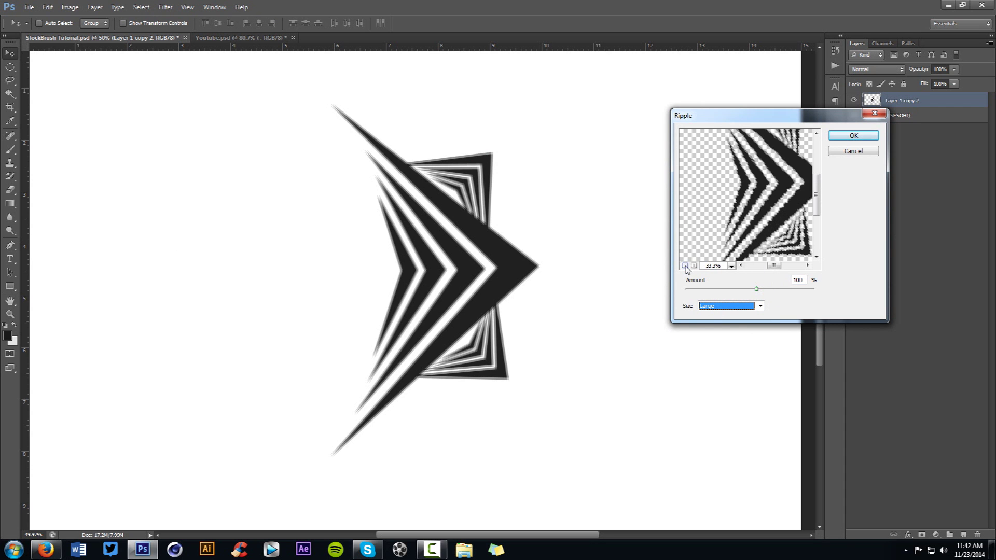
{"action": "left_click_drag", "start_coordinate": [762, 222], "coordinate": [752, 178]}
{"action": "left_click_drag", "start_coordinate": [756, 290], "coordinate": [834, 301]}
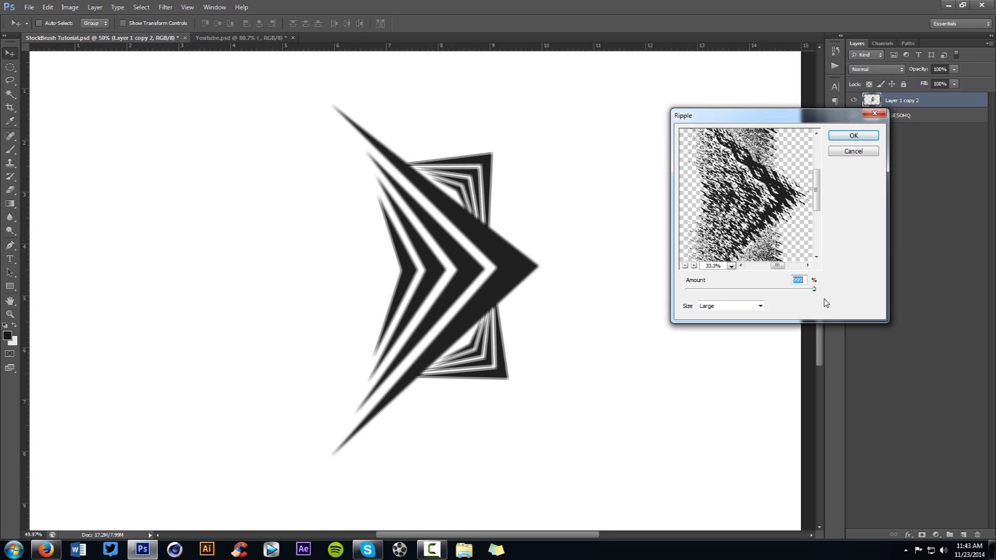
- Set the Ripple size to Small with an amount of 999% and apply the filter
{"action": "left_click_drag", "start_coordinate": [815, 289], "coordinate": [796, 288]}
{"action": "left_click", "coordinate": [732, 307]}
{"action": "left_click", "coordinate": [725, 316]}
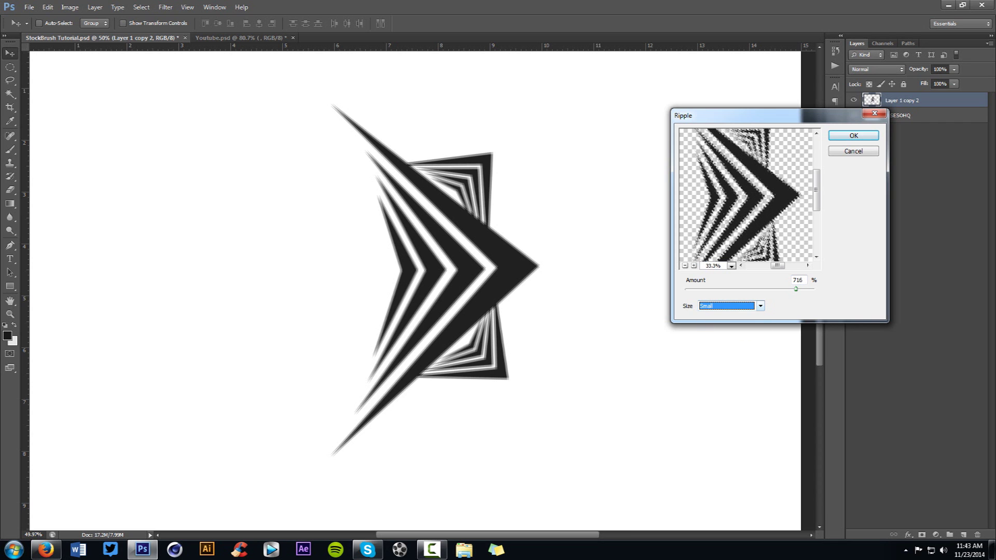
{"action": "left_click_drag", "start_coordinate": [796, 289], "coordinate": [818, 295]}
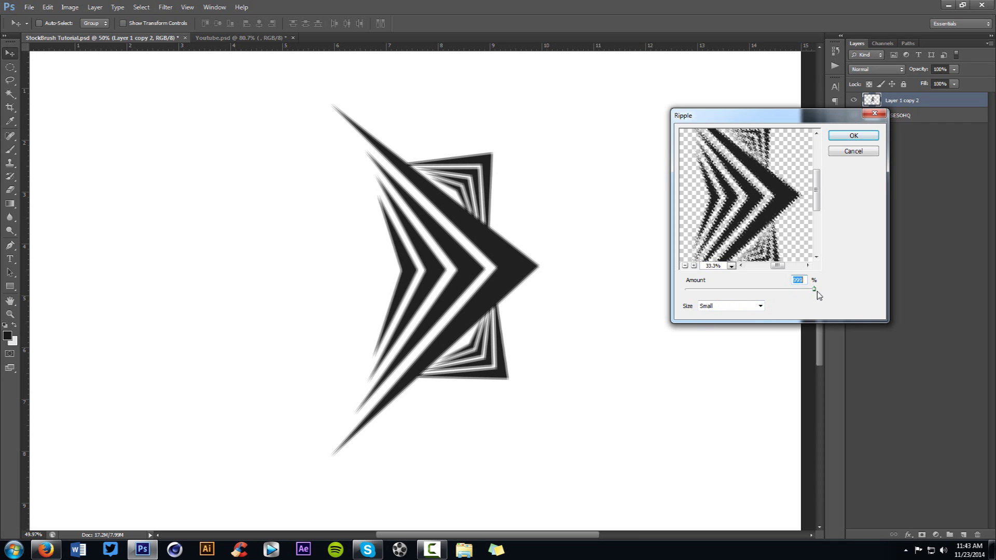
{"action": "left_click", "coordinate": [854, 136]}
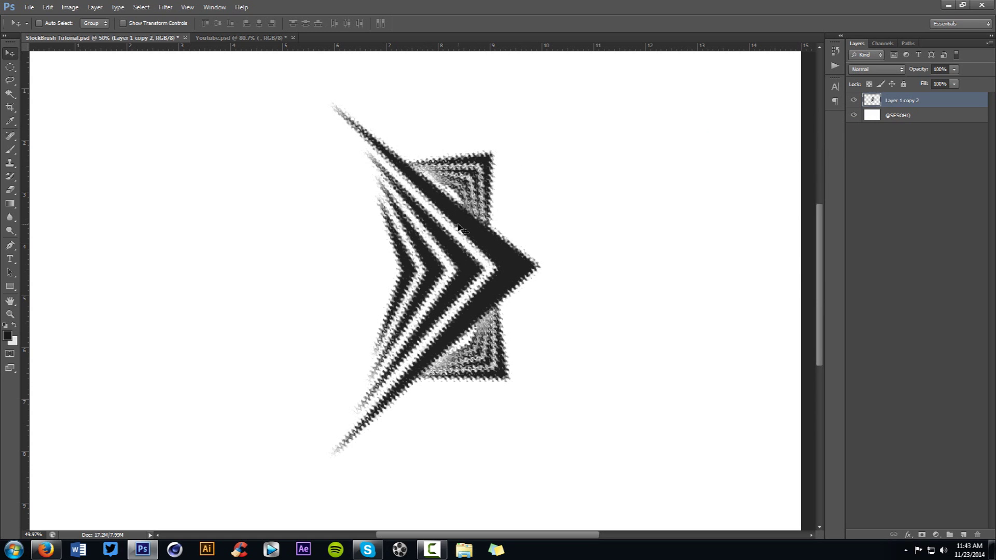
- Define the distorted chevron artwork as a brush preset named 123
{"action": "left_click", "coordinate": [48, 7]}
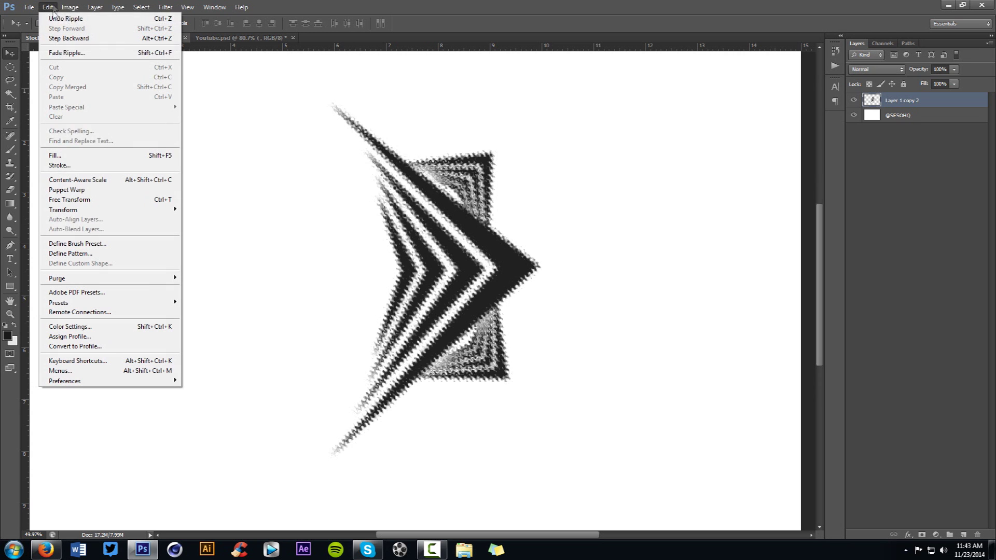
{"action": "left_click", "coordinate": [89, 245]}
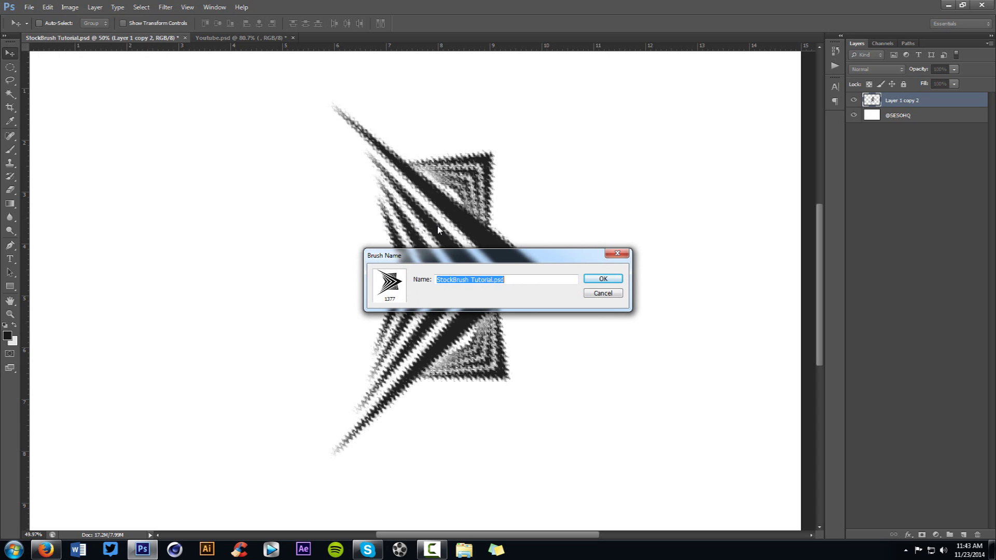
{"action": "type", "text": "123"}
{"action": "key", "text": "Return"}
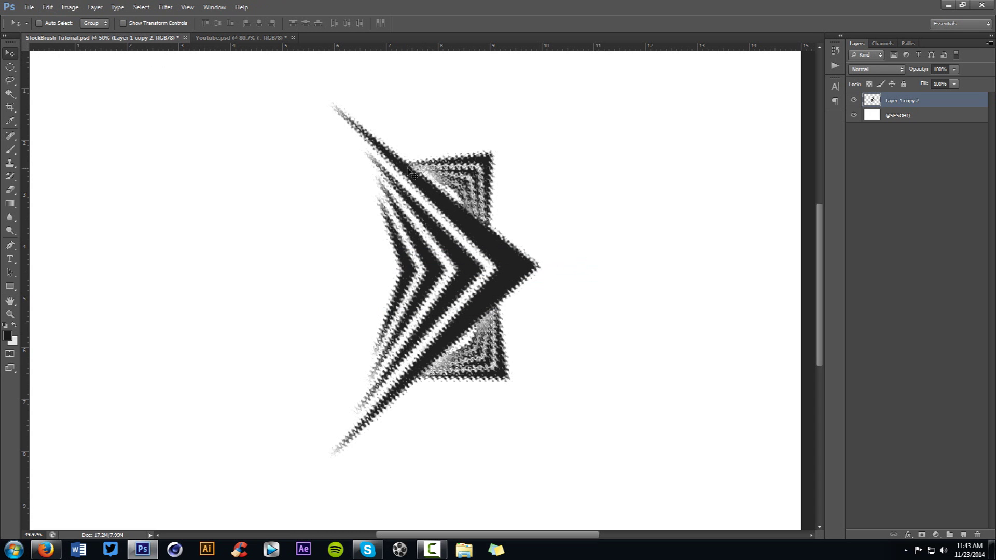
- Activate the Brush tool and choose the newly defined 1377 px chevron brush
{"action": "key", "text": "b"}
{"action": "right_click", "coordinate": [344, 153]}
{"action": "scroll", "coordinate": [434, 254], "scroll_direction": "down", "scroll_amount": 1}
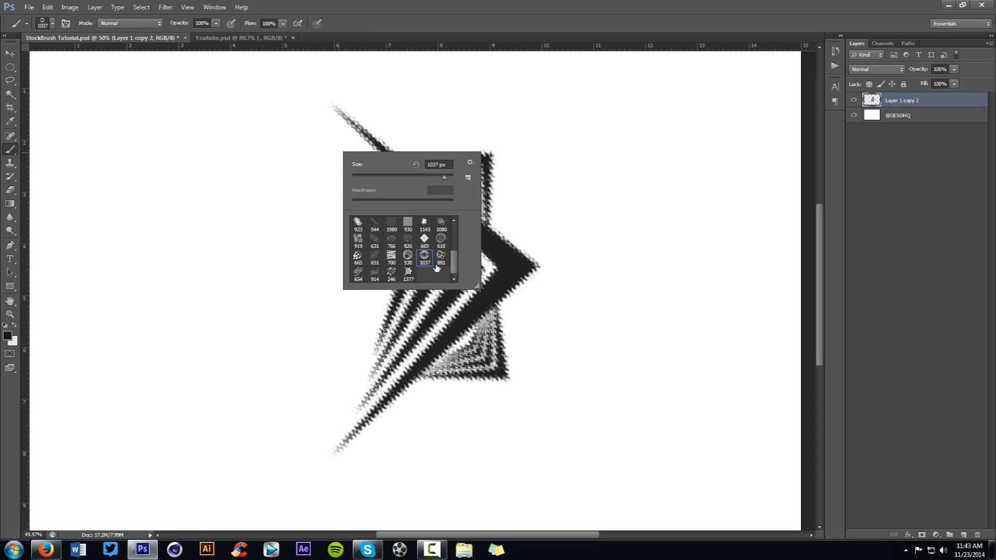
{"action": "left_click", "coordinate": [408, 276]}
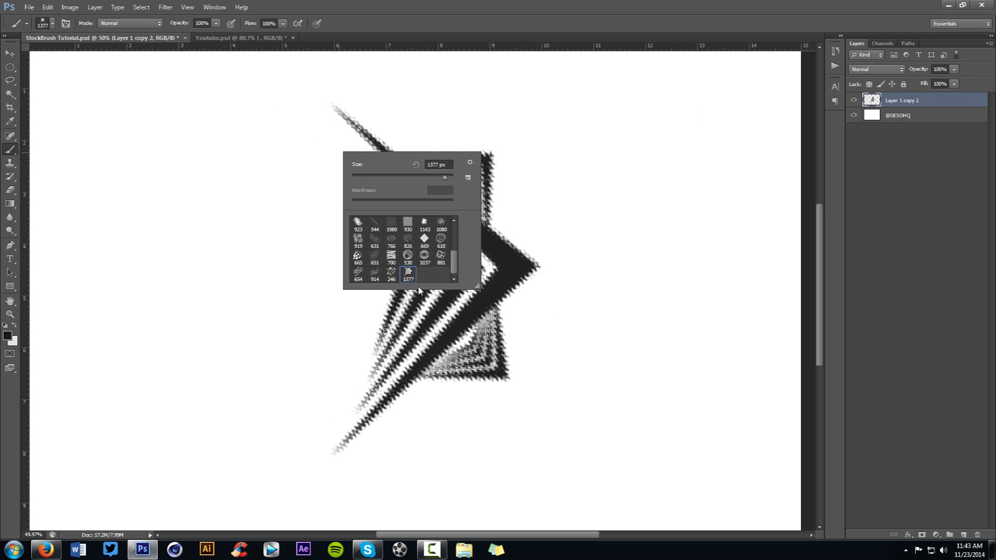
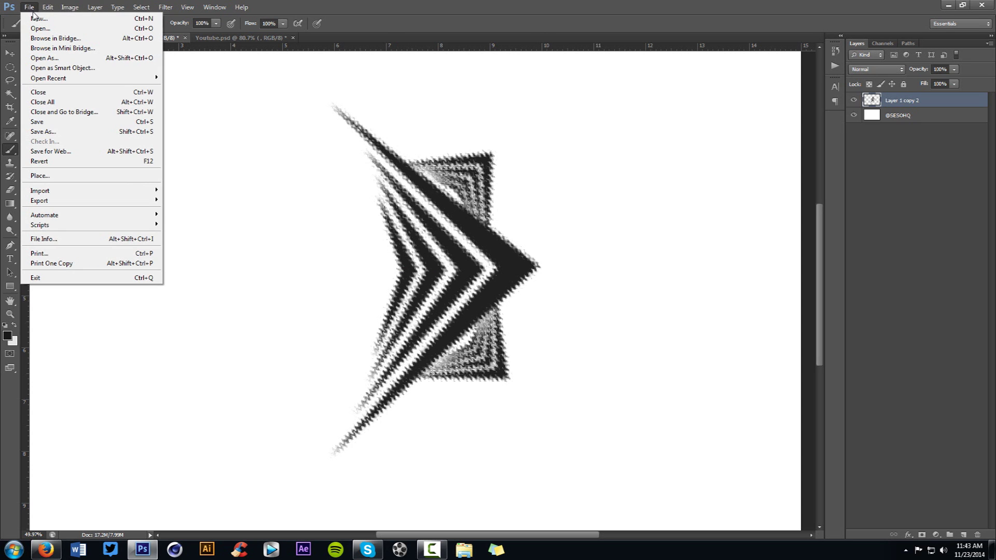
{"action": "left_click", "coordinate": [38, 19]}
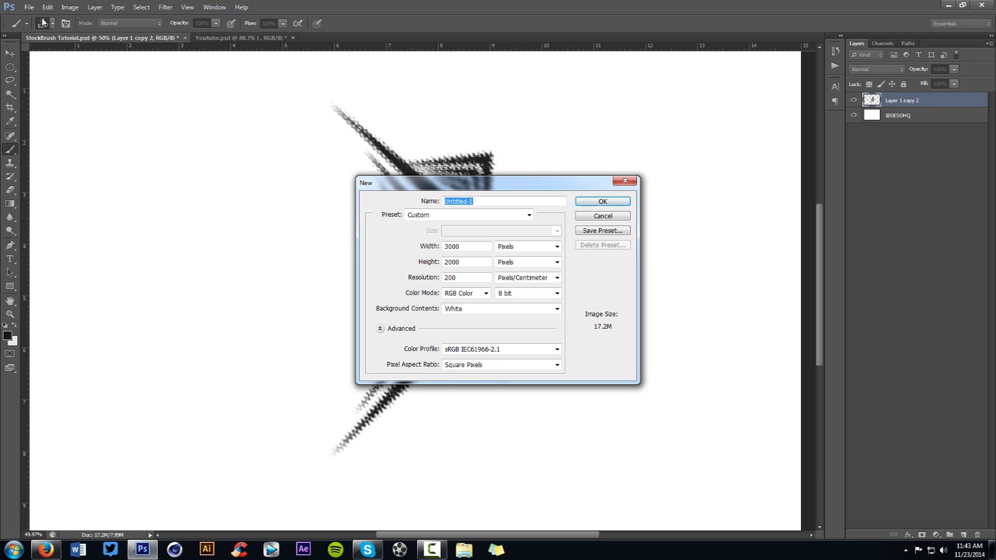
{"action": "double_click", "coordinate": [481, 247]}
{"action": "left_click", "coordinate": [606, 217]}
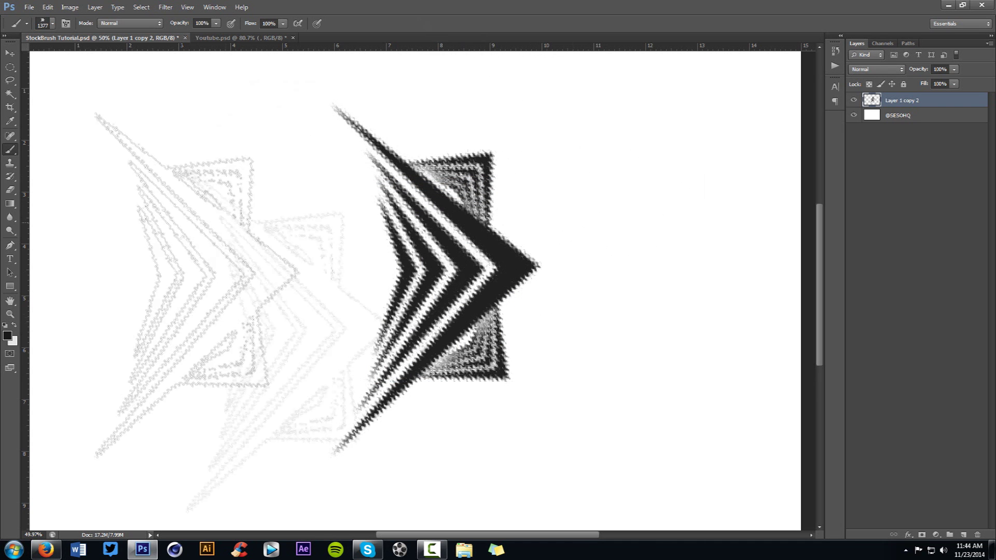
- Open the Preset Manager on the brush presets and select the first soft round brush
{"action": "right_click", "coordinate": [397, 264]}
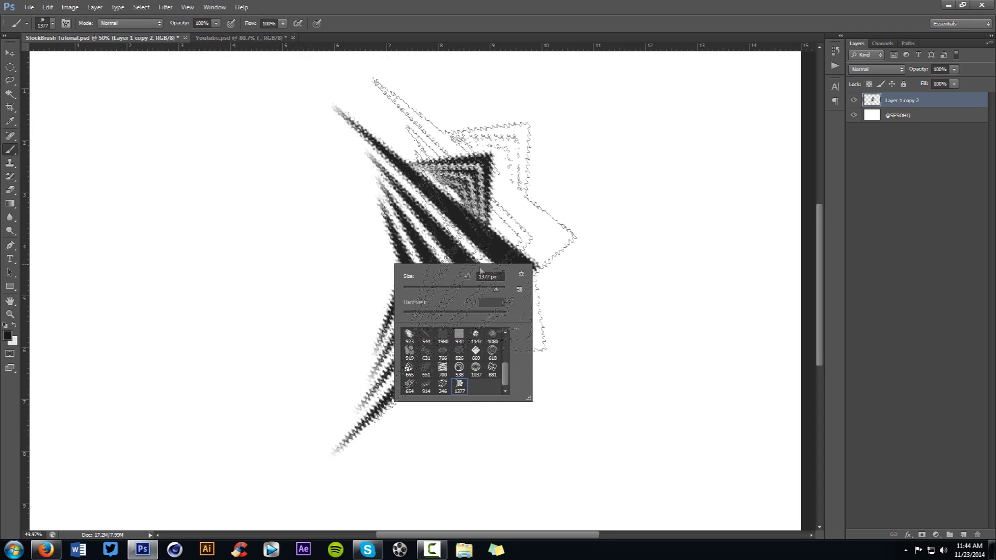
{"action": "left_click", "coordinate": [521, 274]}
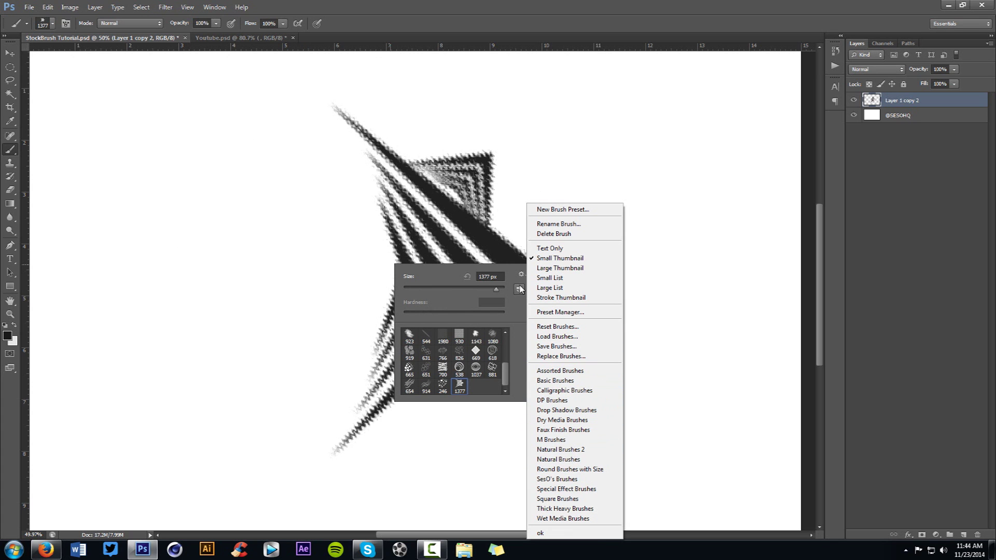
{"action": "left_click", "coordinate": [555, 312]}
{"action": "left_click_drag", "start_coordinate": [482, 180], "coordinate": [467, 174]}
{"action": "left_click", "coordinate": [410, 224]}
{"action": "left_click", "coordinate": [493, 242]}
{"action": "left_click", "coordinate": [345, 209]}
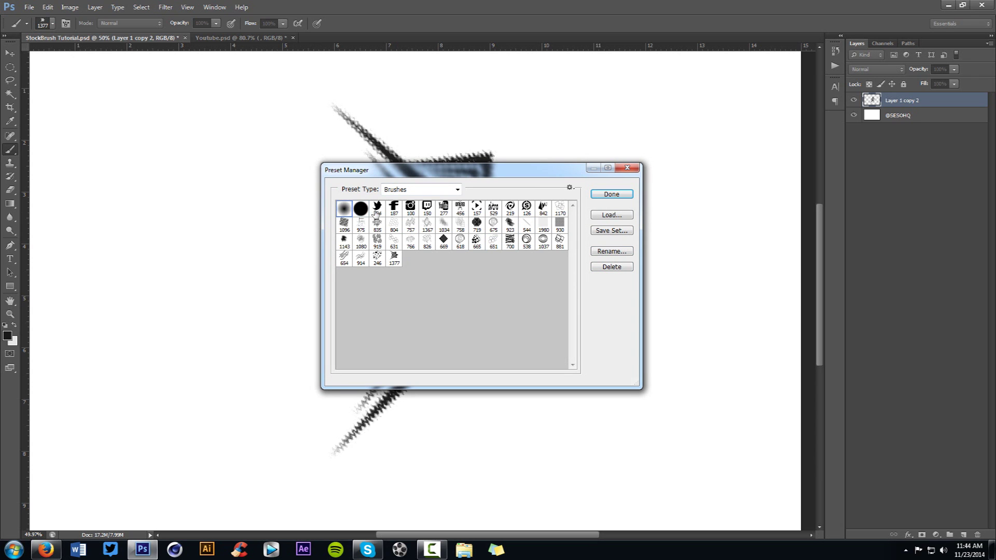
- Select the hard round brush, save the selection as a brush set named StockBrush, and close the Preset Manager
{"action": "left_click", "coordinate": [360, 208]}
{"action": "left_click", "coordinate": [604, 232]}
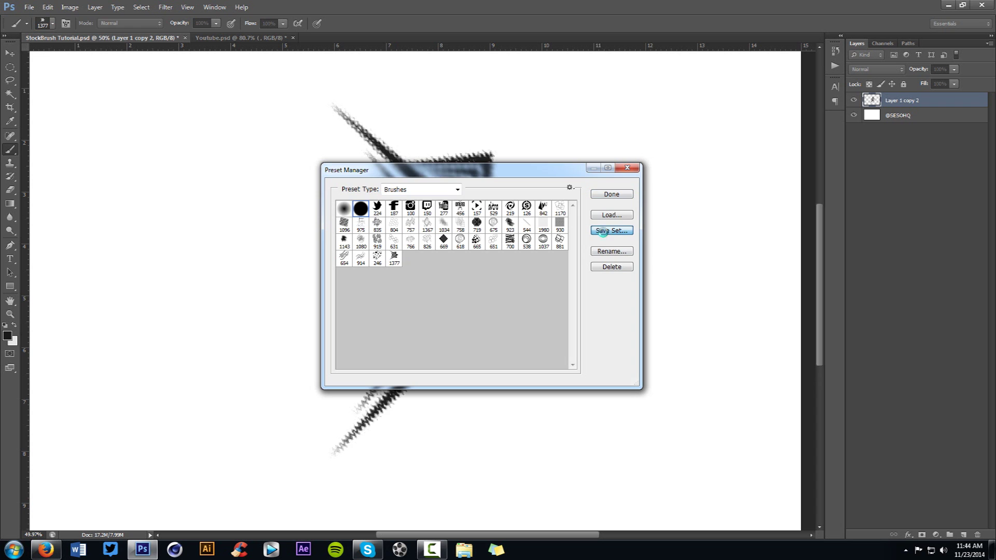
{"action": "type", "text": "StockBrush"}
{"action": "key", "text": "Return"}
{"action": "left_click", "coordinate": [628, 169]}
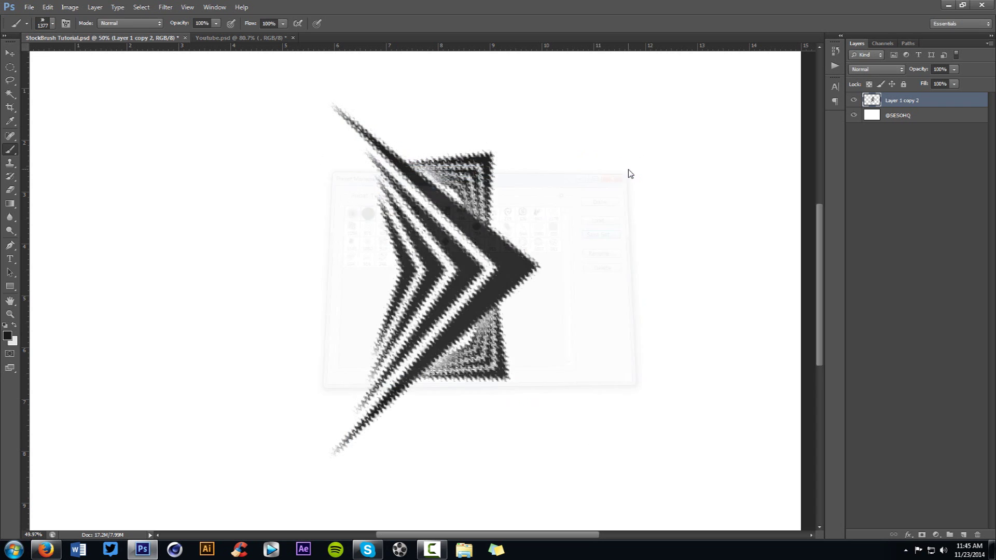
- Hide the chevron artwork layer and add a new empty layer above it
{"action": "key", "text": "v"}
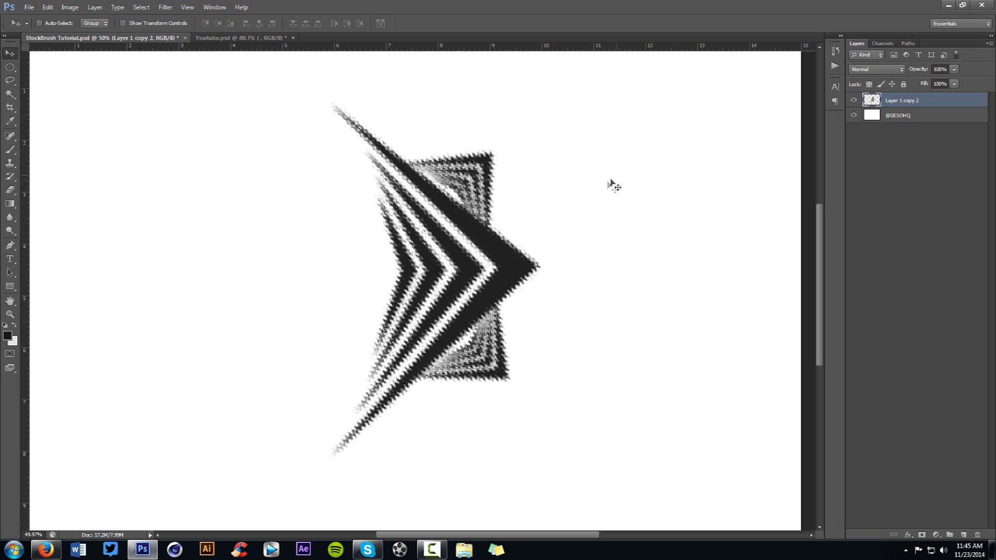
{"action": "scroll", "coordinate": [597, 194], "scroll_direction": "down", "scroll_amount": 3}
{"action": "left_click", "coordinate": [854, 100]}
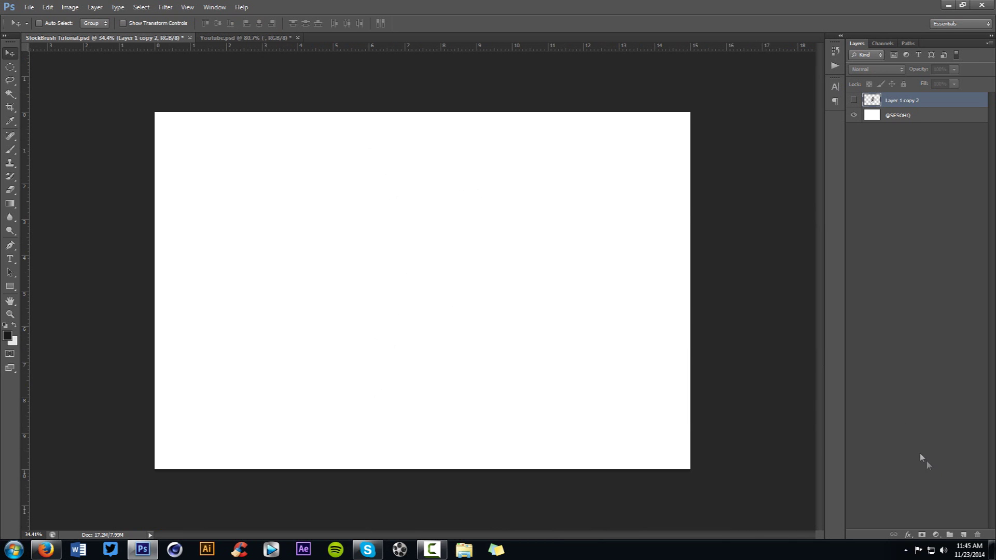
{"action": "left_click", "coordinate": [963, 535]}
- Stamp the 1377 px chevron brush at several spots across the new layer
{"action": "key", "text": "b"}
{"action": "right_click", "coordinate": [517, 275]}
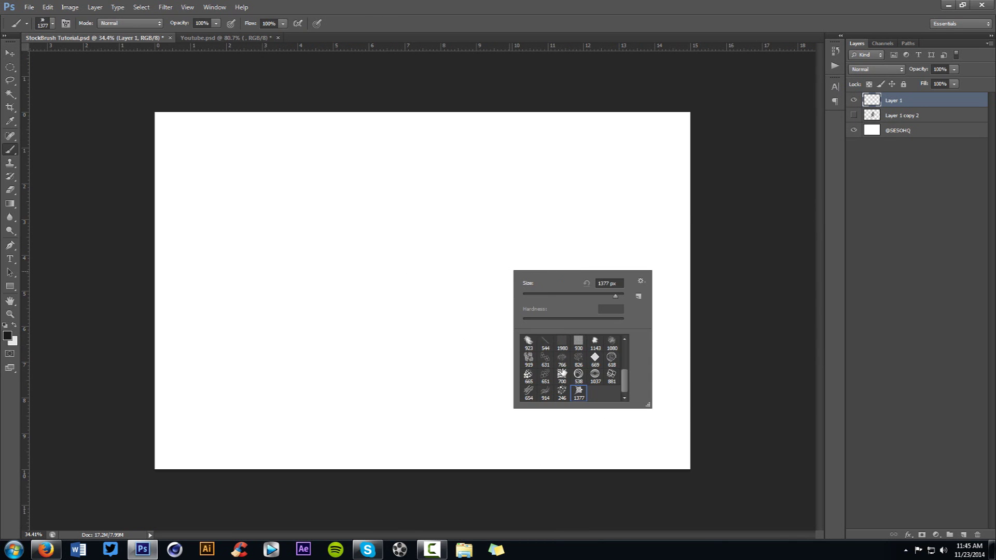
{"action": "left_click", "coordinate": [549, 365]}
{"action": "left_click", "coordinate": [269, 249]}
{"action": "left_click", "coordinate": [539, 270]}
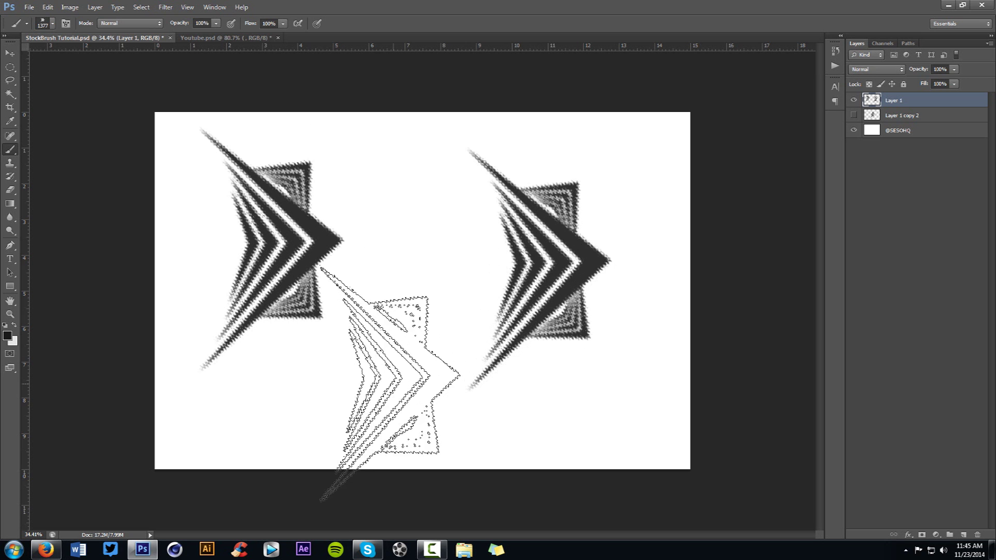
{"action": "left_click", "coordinate": [388, 387]}
{"action": "left_click", "coordinate": [577, 181]}
- In Youtube.psd, expand the Premade (Editable) group, add a new layer above the Backing group, and collapse Backing
{"action": "left_click", "coordinate": [210, 38]}
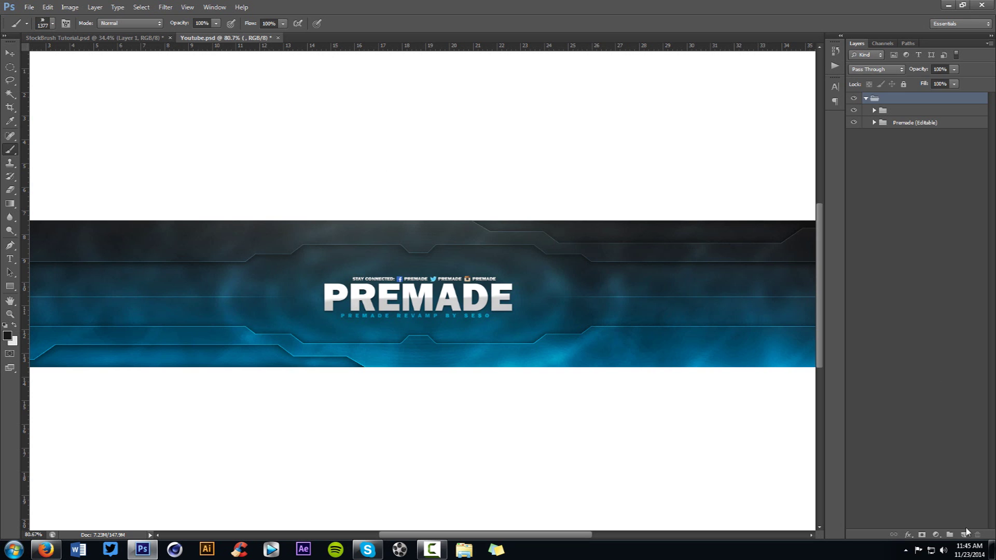
{"action": "left_click", "coordinate": [872, 111]}
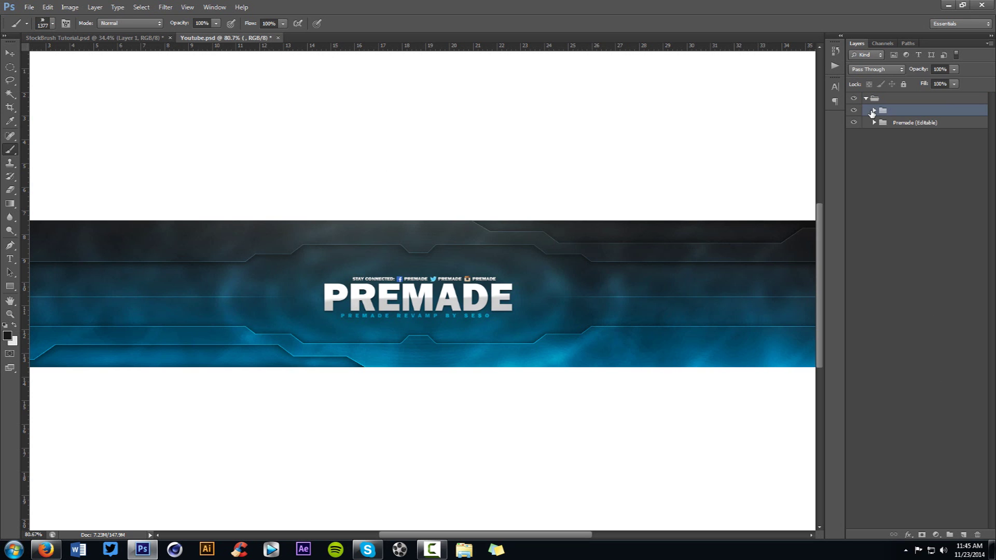
{"action": "double_click", "coordinate": [872, 111]}
{"action": "key", "text": "Escape"}
{"action": "left_click", "coordinate": [874, 123]}
{"action": "left_click", "coordinate": [909, 136]}
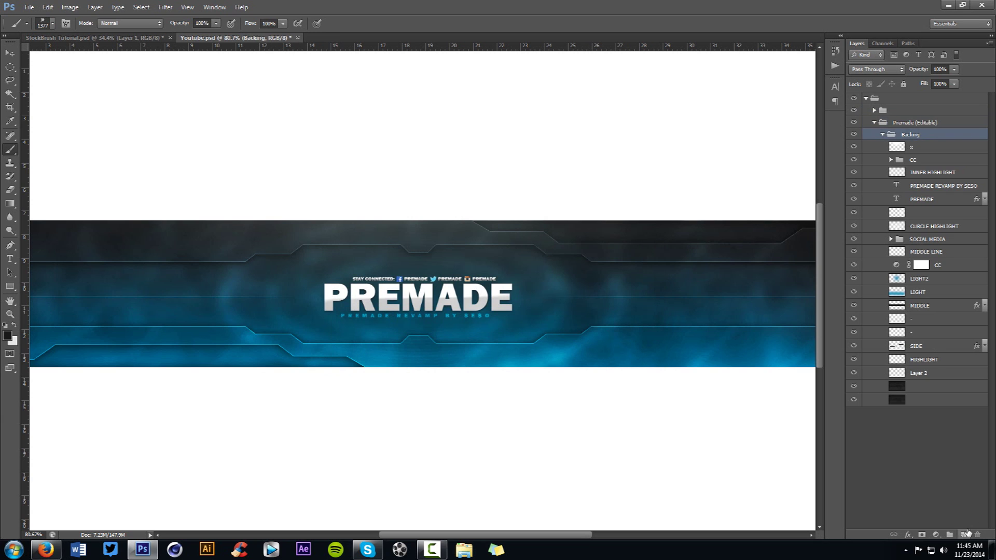
{"action": "left_click", "coordinate": [966, 535]}
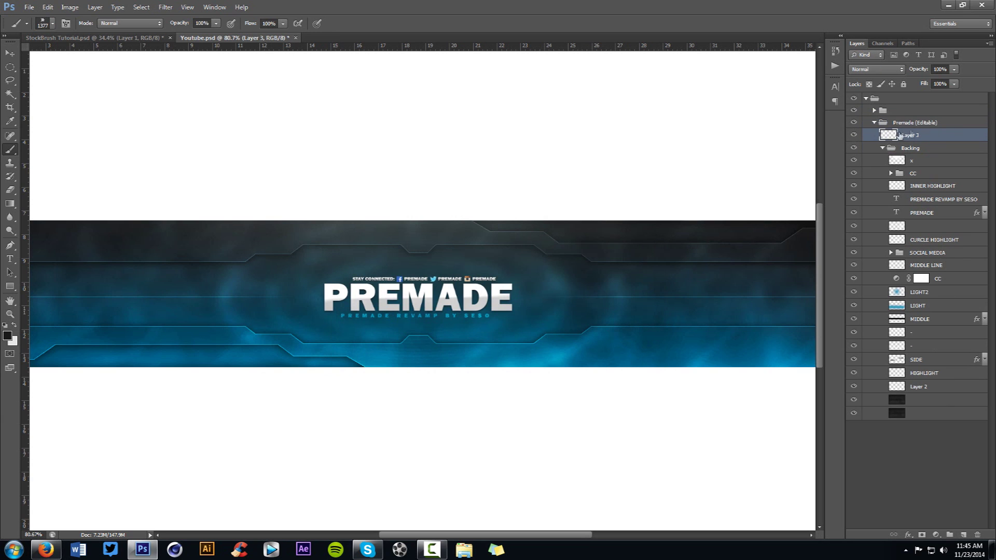
{"action": "left_click", "coordinate": [883, 149]}
- Switch the foreground to white, resize the chevron brush to 902 px, and stamp it on the banner's left end
{"action": "key", "text": "x"}
{"action": "left_click_drag", "start_coordinate": [415, 291], "coordinate": [343, 281]}
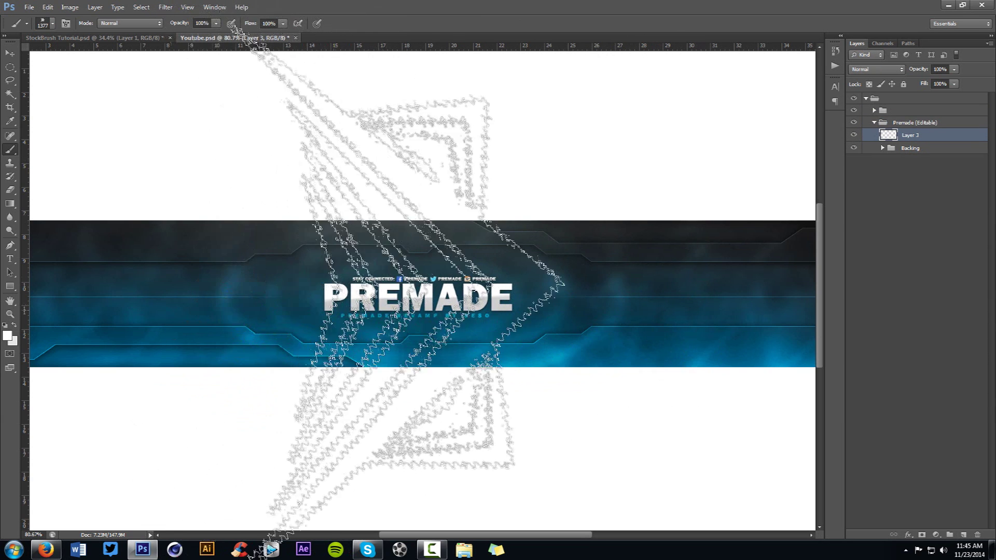
{"action": "scroll", "coordinate": [421, 290], "scroll_direction": "down", "scroll_amount": 2}
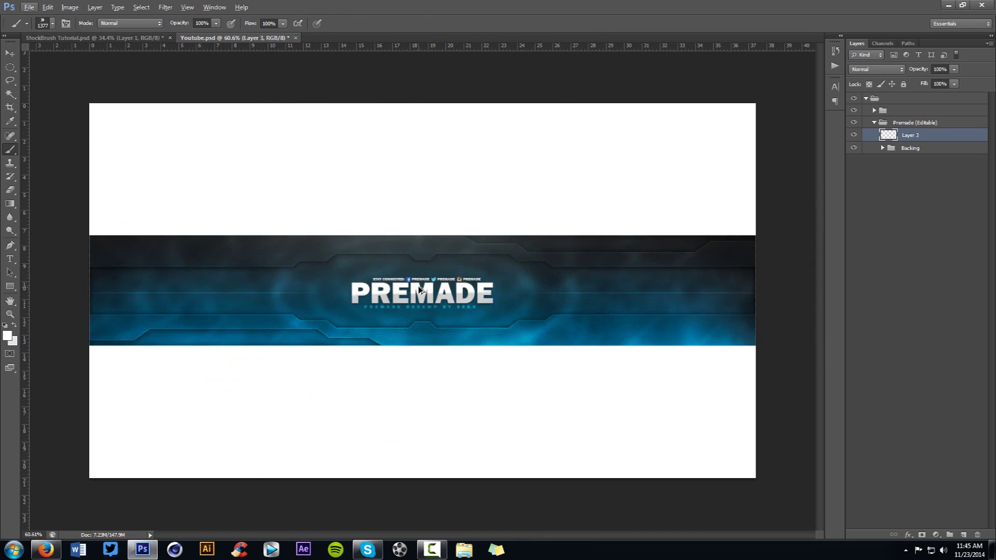
{"action": "left_click_drag", "start_coordinate": [418, 289], "coordinate": [322, 286]}
{"action": "mouse_move", "coordinate": [323, 288]}
{"action": "left_mouse_down"}
{"action": "mouse_move", "coordinate": [285, 289]}
{"action": "mouse_move", "coordinate": [332, 294]}
{"action": "left_mouse_up"}
{"action": "left_click_drag", "start_coordinate": [189, 289], "coordinate": [171, 289]}
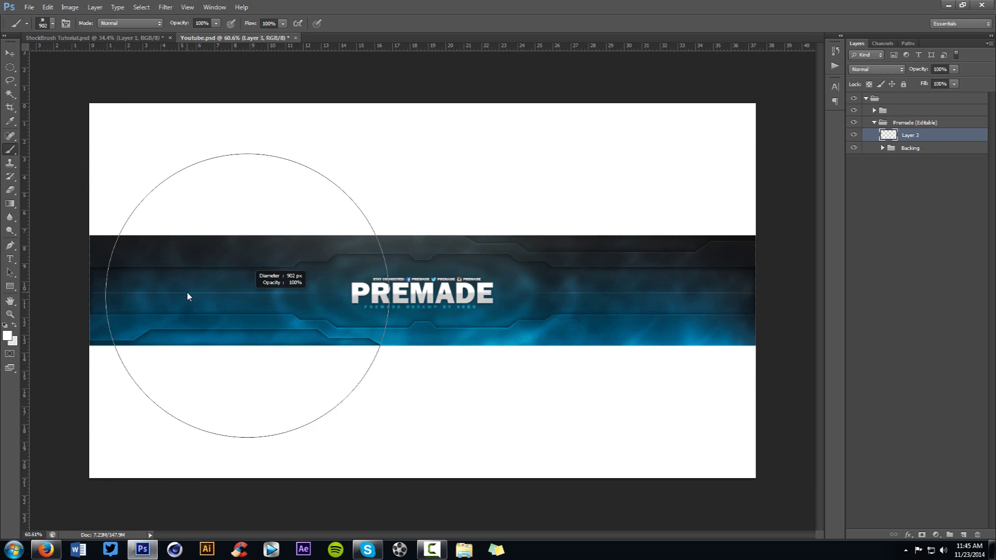
{"action": "left_click", "coordinate": [160, 291]}
- Set the stamped layer's blend mode to Overlay and its opacity to 27%
{"action": "left_click", "coordinate": [877, 69]}
{"action": "left_click", "coordinate": [869, 205]}
{"action": "left_click", "coordinate": [954, 70]}
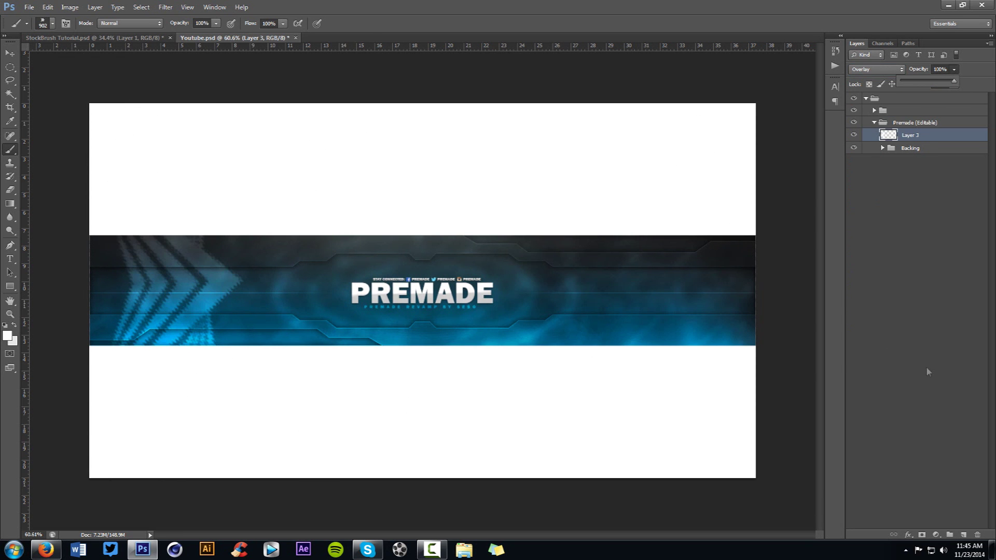
{"action": "left_click", "coordinate": [916, 83]}
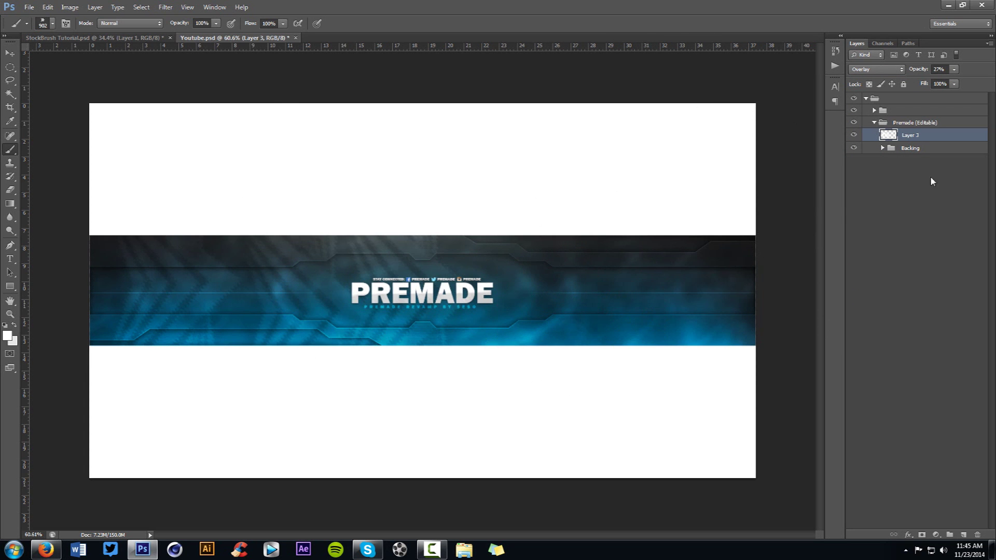
- Duplicate the stamped layer, flip the copy horizontally, and move it to the banner's right half
{"action": "key", "text": "ctrl+j"}
{"action": "key", "text": "ctrl+t"}
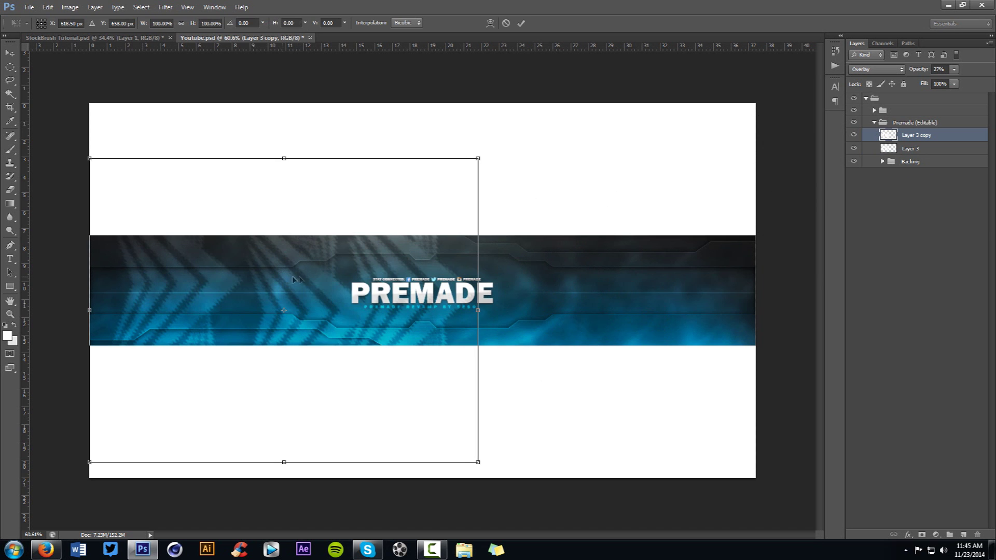
{"action": "right_click", "coordinate": [301, 278]}
{"action": "left_click", "coordinate": [345, 434]}
{"action": "key", "text": "Return"}
{"action": "key", "text": "v"}
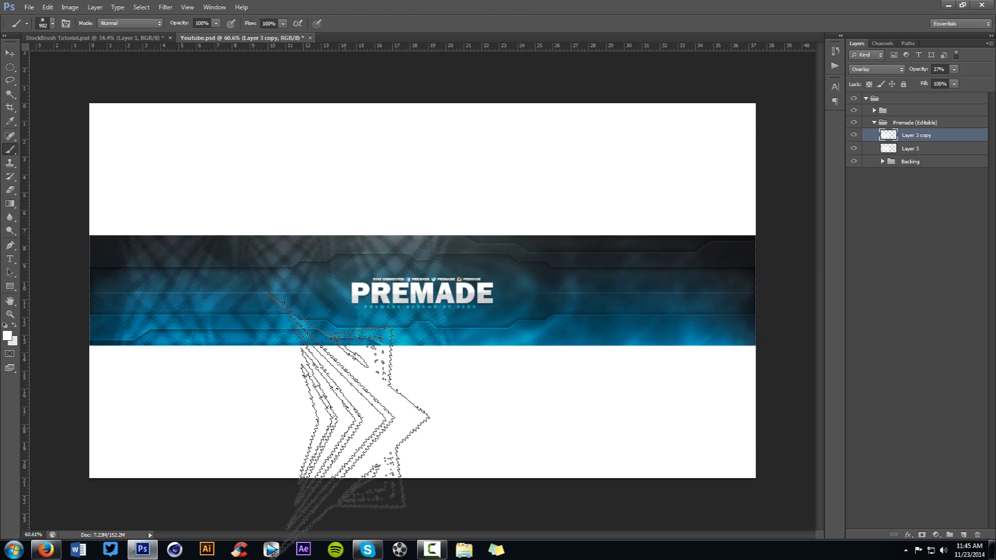
{"action": "left_click_drag", "start_coordinate": [268, 318], "coordinate": [598, 304]}
- Select both chevron layers, shift them slightly left, and lower their opacity to 14%
{"action": "left_click", "coordinate": [910, 148], "text": "ctrl"}
{"action": "left_click_drag", "start_coordinate": [475, 299], "coordinate": [440, 299]}
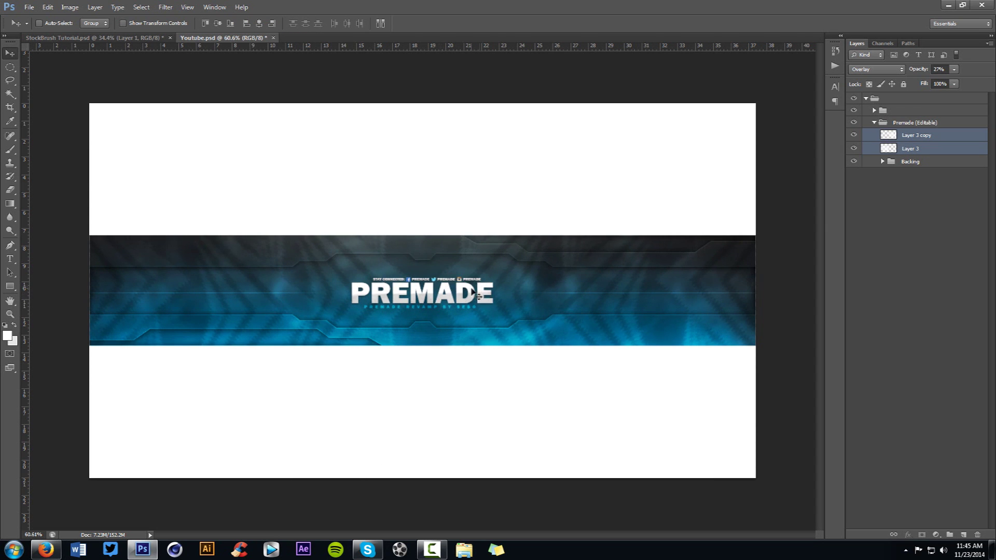
{"action": "left_click_drag", "start_coordinate": [954, 69], "coordinate": [948, 82]}
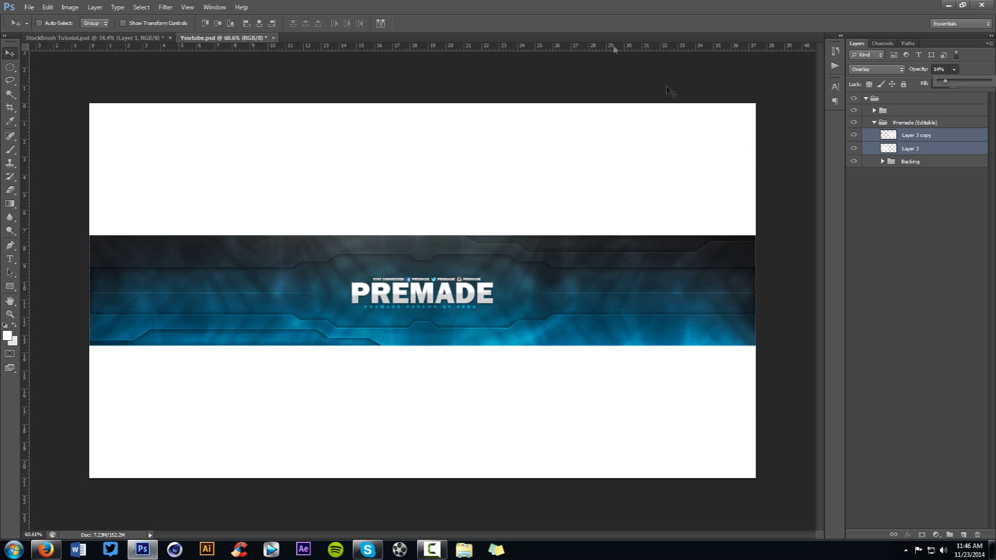
- Add a new layer above the two chevron layers and bring up the Distort filters
{"action": "left_click", "coordinate": [166, 6]}
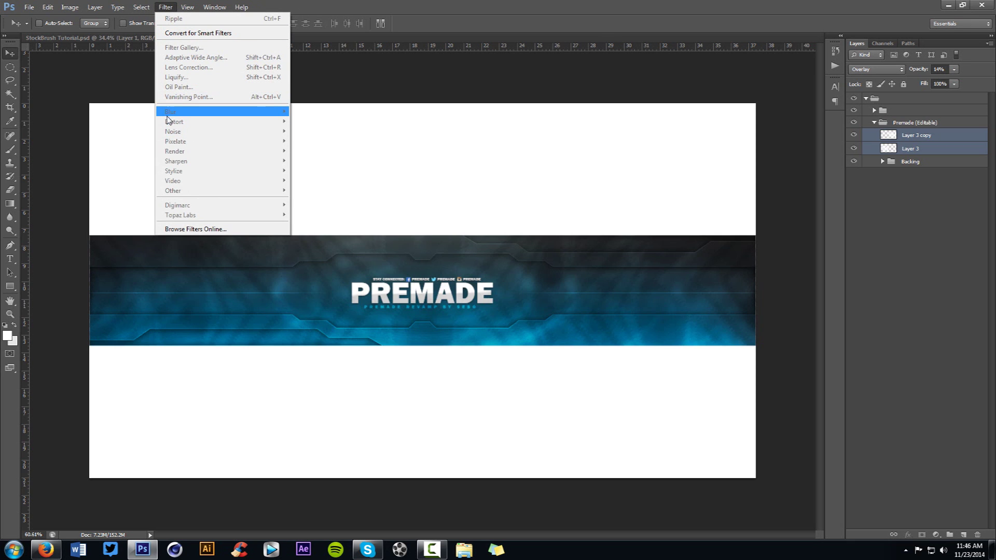
{"action": "left_click", "coordinate": [964, 535]}
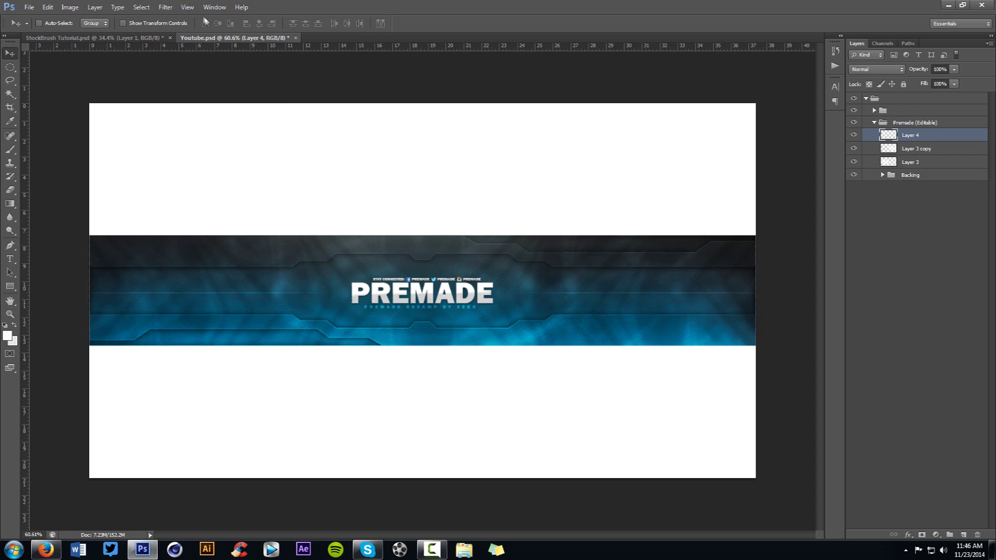
{"action": "left_click", "coordinate": [166, 7]}
{"action": "mouse_move", "coordinate": [196, 122]}
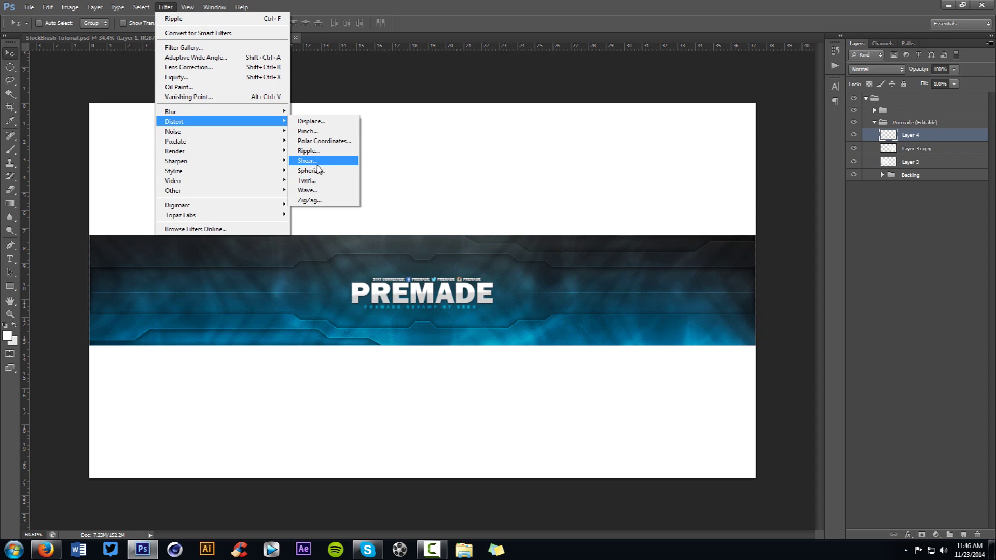